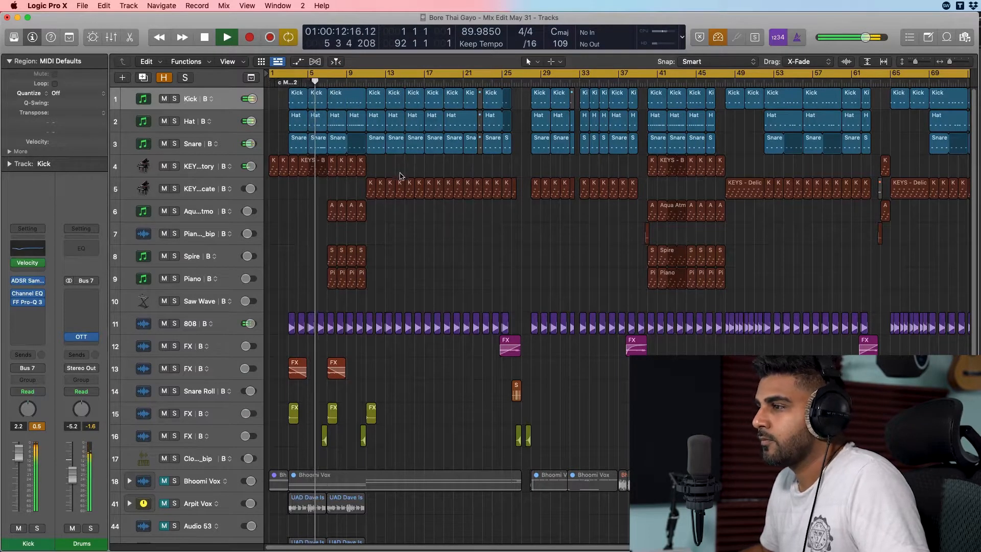
# Step: Dismiss the System Overload alert, turn off the cycle range and resume playback of the arrangement
pyautogui.scroll(-1, 446, 263)
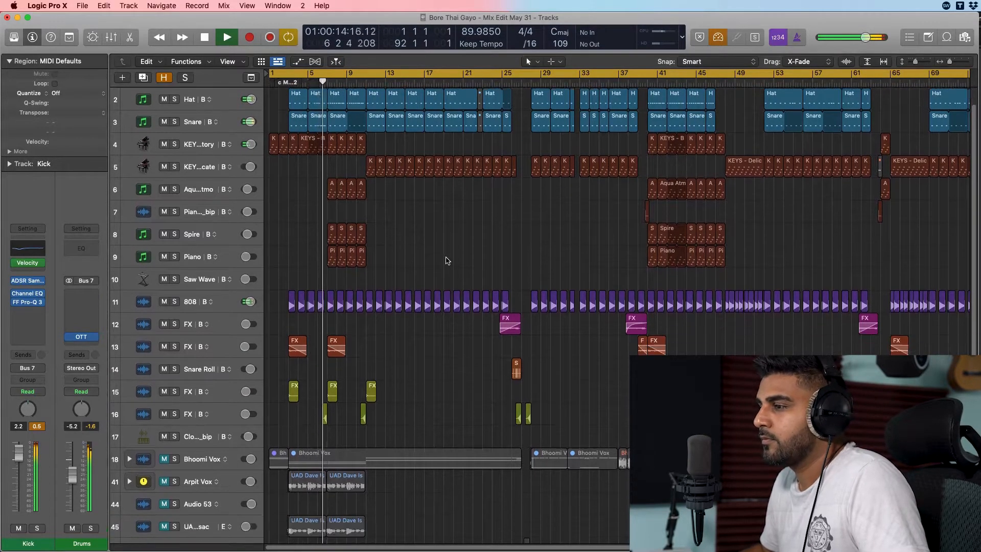
pyautogui.scroll(1, 447, 262)
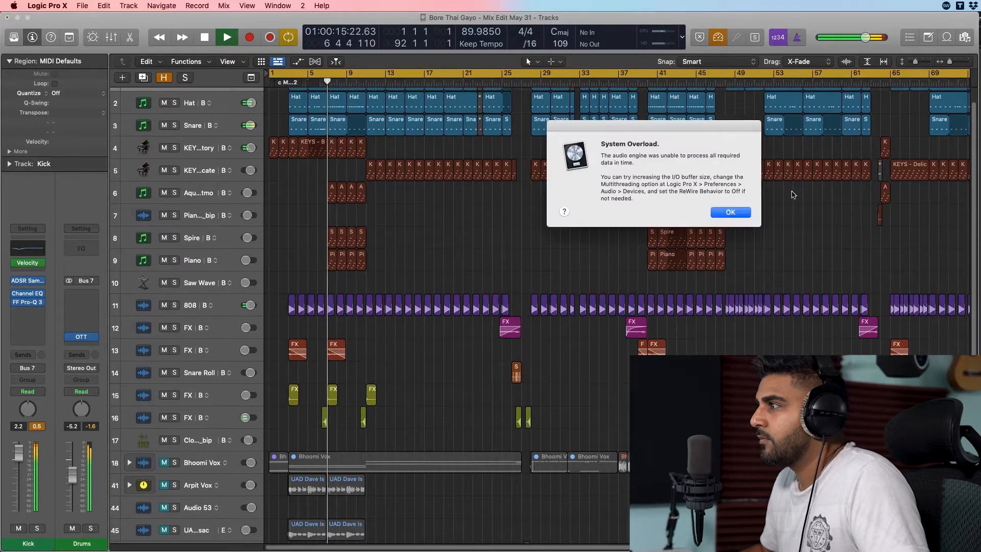
pyautogui.click(728, 213)
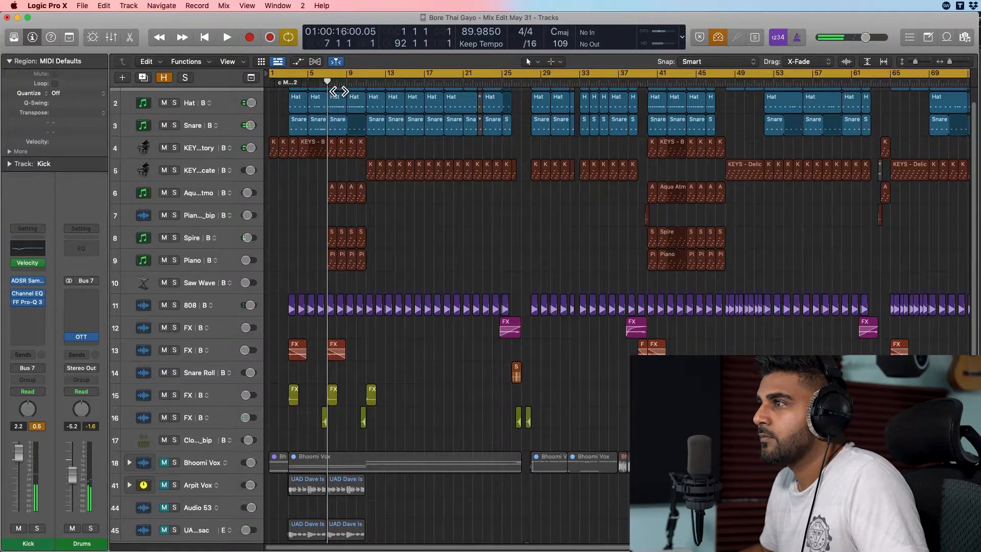
pyautogui.click(345, 74)
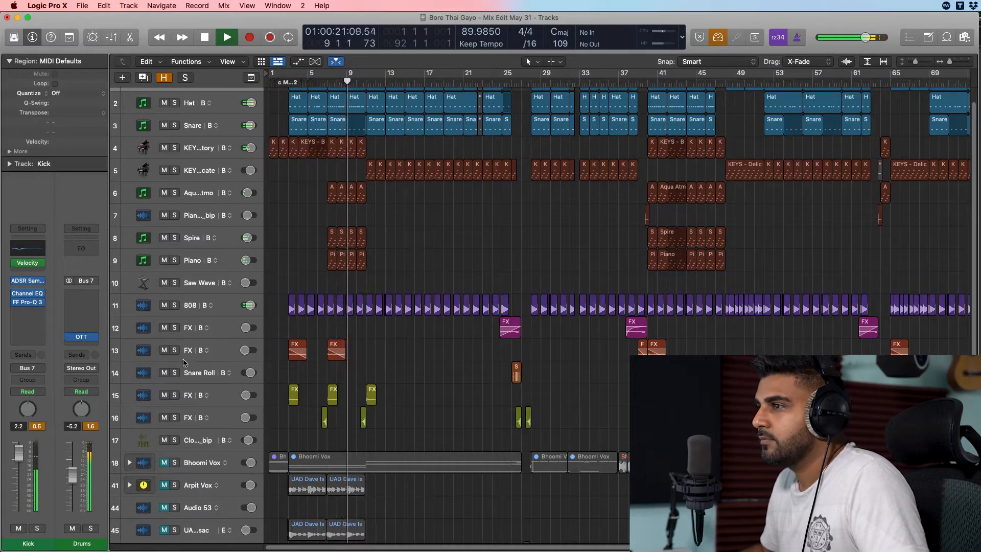
# Step: Stop playback and move the 808 track to the head of the track list, above Kick
pyautogui.moveTo(195, 311)
pyautogui.mouseDown()
pyautogui.moveTo(202, 154)
pyautogui.moveTo(201, 293)
pyautogui.mouseUp()
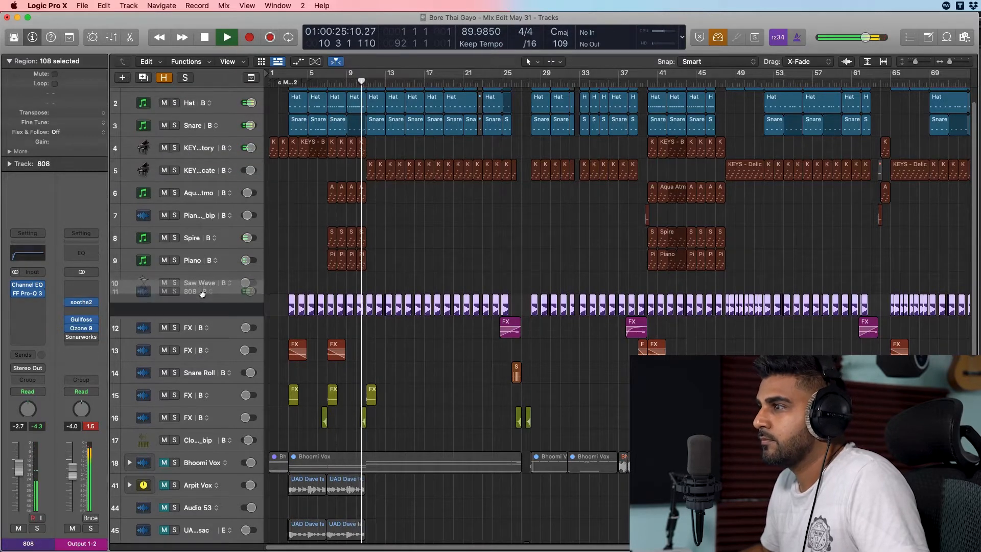
pyautogui.scroll(2, 201, 293)
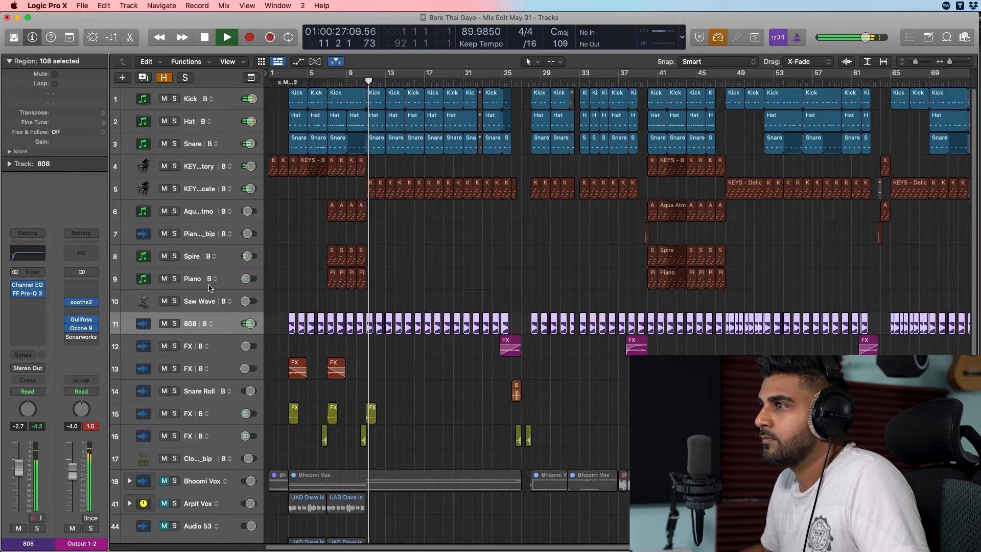
pyautogui.press('space')
pyautogui.moveTo(206, 299); pyautogui.dragTo(206, 29)
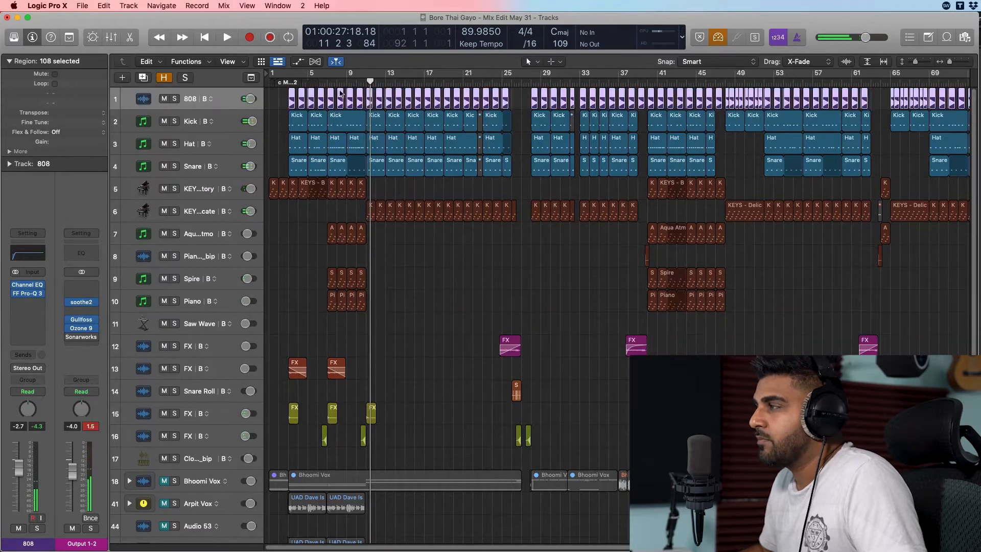
# Step: Set the cycle range to bars 1 and 2 and open the first two KEYS - Bedtime Story regions in the Piano Roll, showing all keys
pyautogui.moveTo(949, 63); pyautogui.dragTo(952, 62)
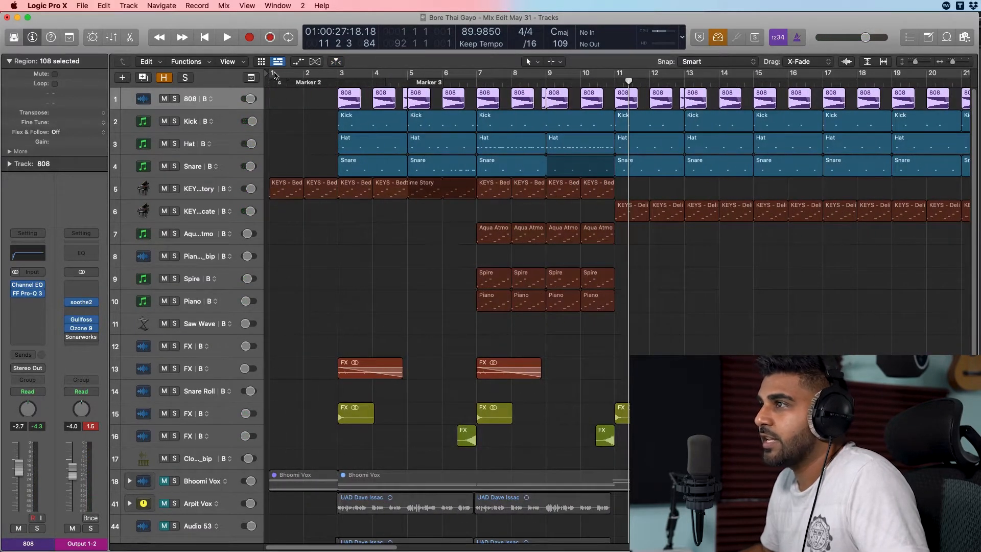
pyautogui.moveTo(275, 75); pyautogui.dragTo(337, 76)
pyautogui.moveTo(323, 233); pyautogui.dragTo(290, 193)
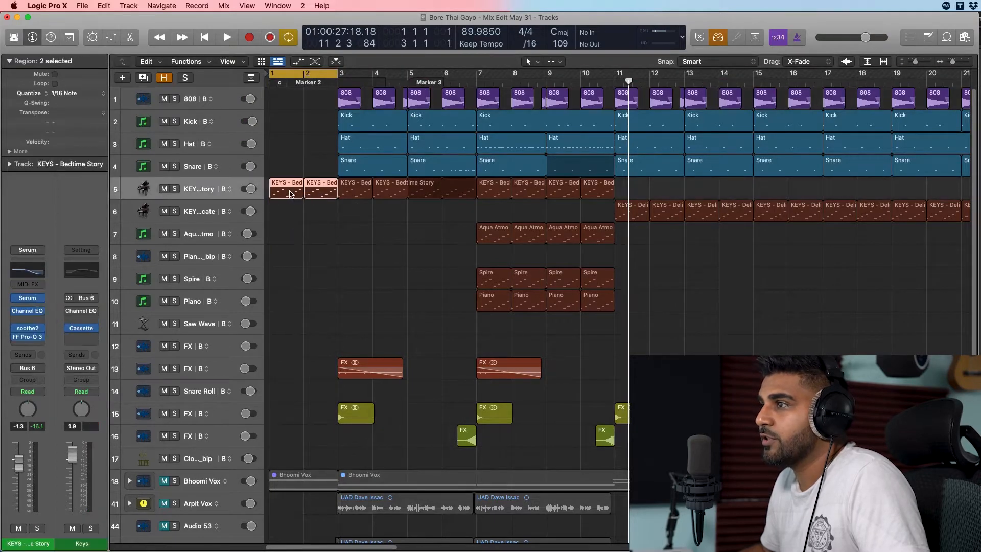
pyautogui.press('p')
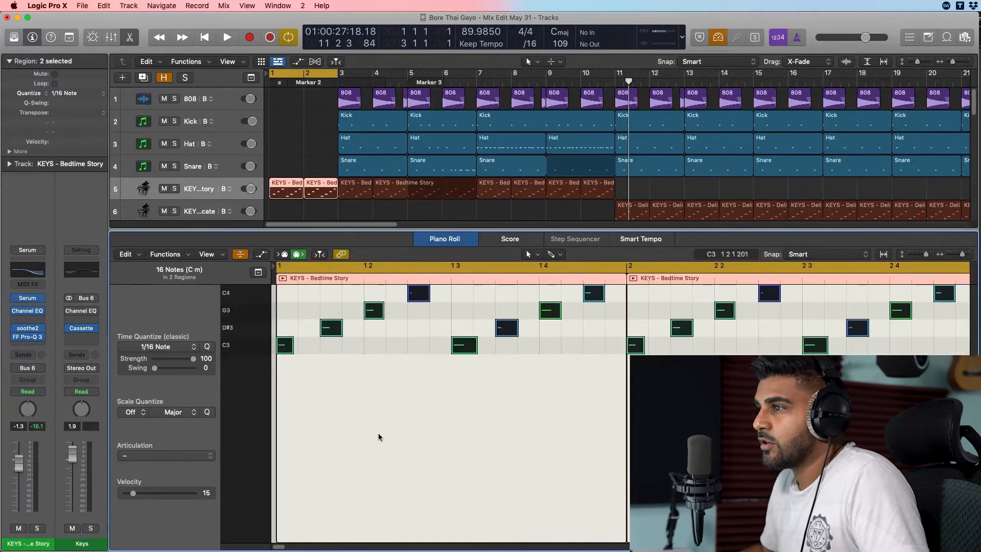
pyautogui.click(238, 254)
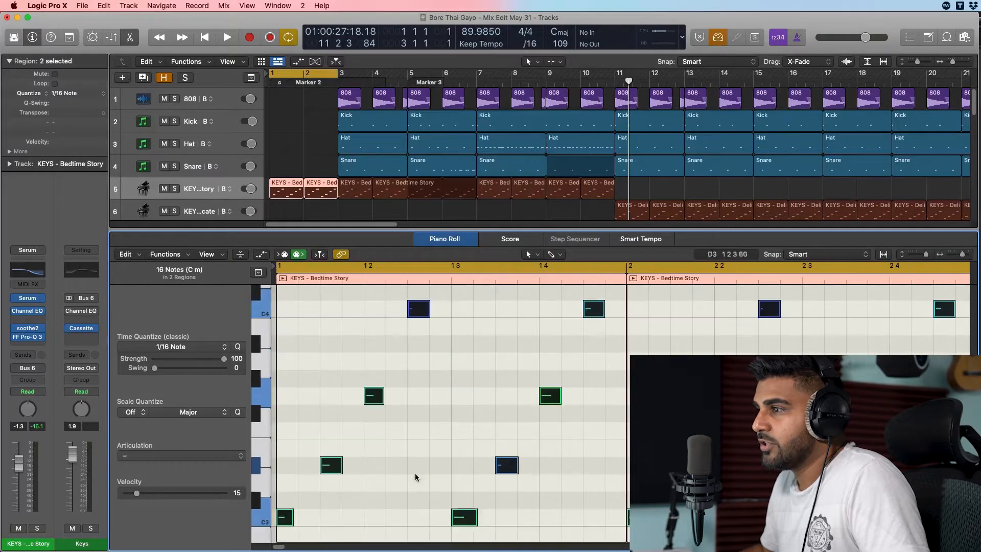
# Step: Solo the KEYS - Bedtime Story track and listen to its melody in the cycle range while viewing the notes
pyautogui.hotkey('ctrl', 's')
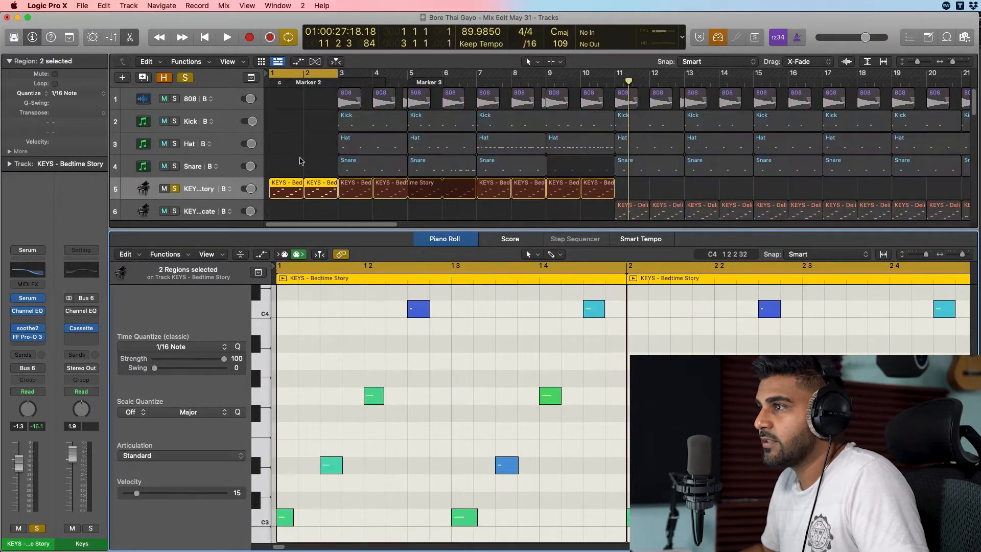
pyautogui.press('space')
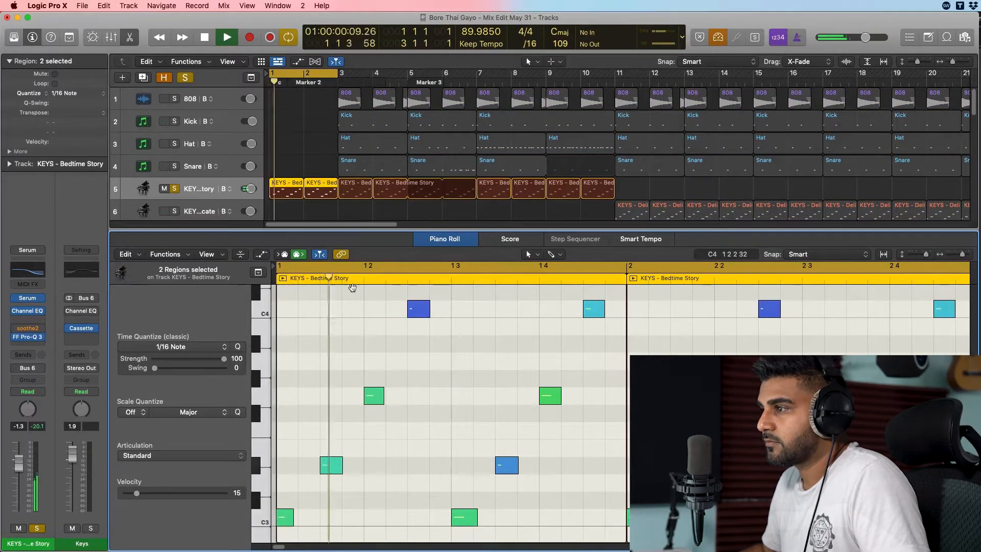
pyautogui.scroll(3, 460, 358)
pyautogui.scroll(-1, 481, 371)
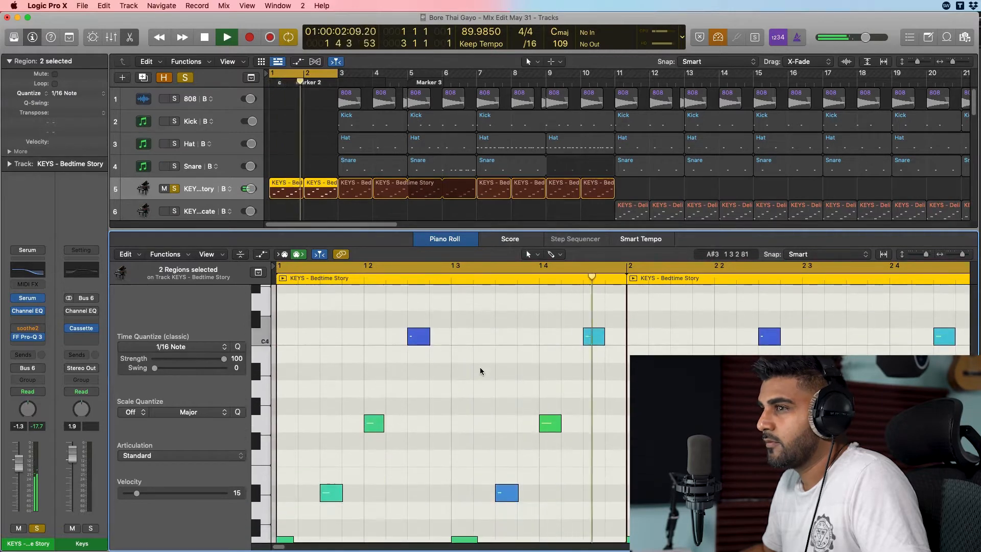
pyautogui.scroll(-2, 613, 368)
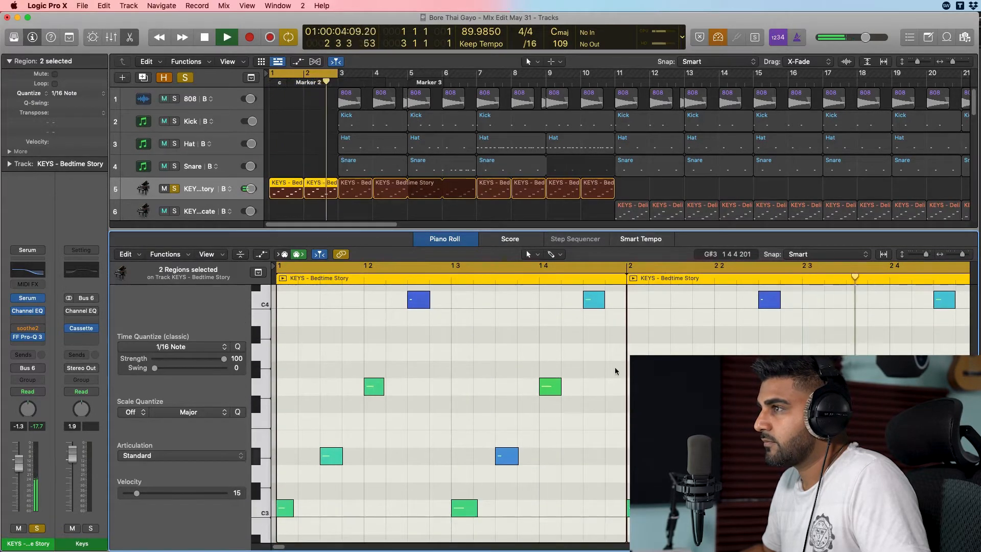
pyautogui.press('space')
# Step: Set the cycle range from bar 7 to bar 11 and select the Aqua Atmo track
pyautogui.moveTo(323, 75); pyautogui.dragTo(713, 83)
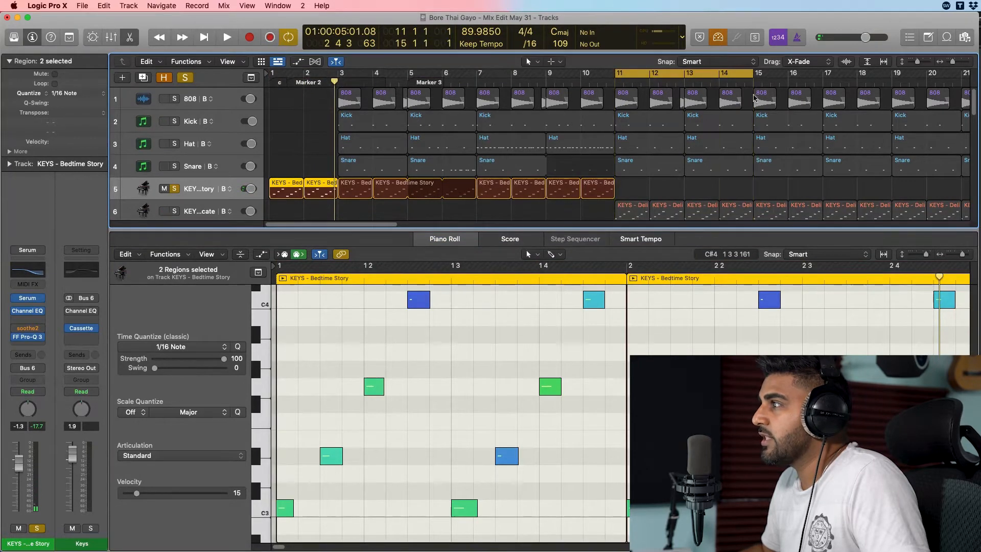
pyautogui.scroll(-5, 672, 188)
pyautogui.moveTo(480, 75); pyautogui.dragTo(615, 77)
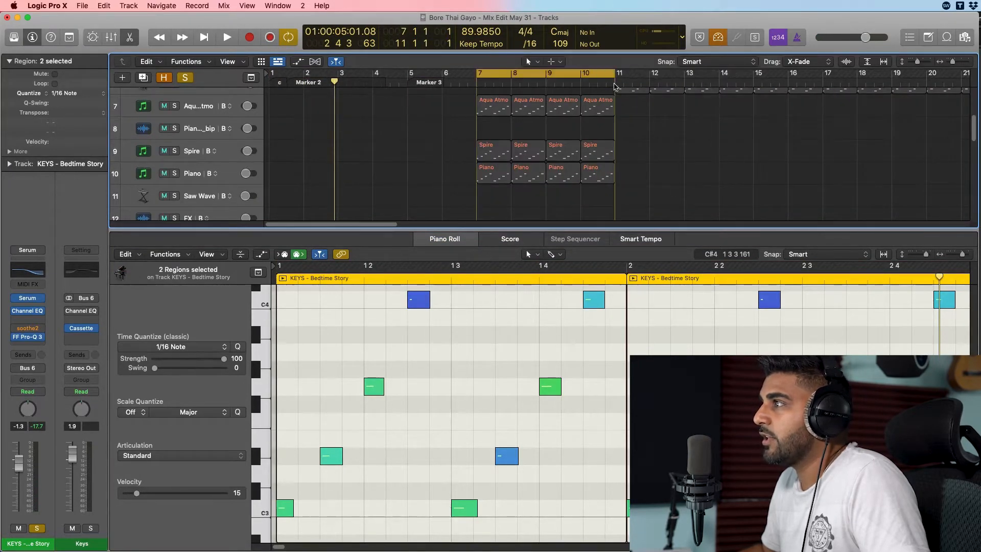
pyautogui.scroll(4, 442, 139)
pyautogui.click(203, 187)
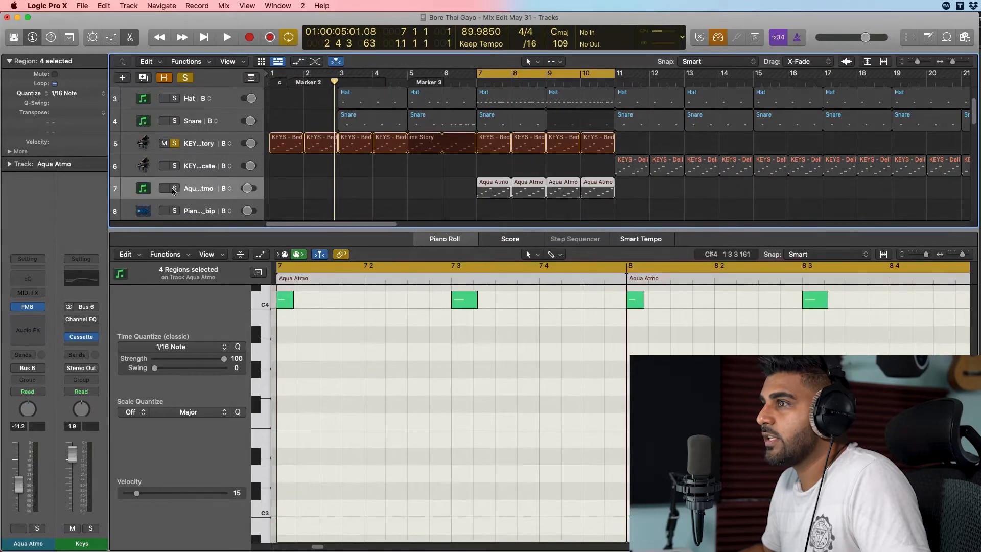
# Step: Play the cycle range with the piano bip, Spire and Piano tracks soloed alongside KEYS - Bedtime Story
pyautogui.click(174, 190)
pyautogui.press('space')
pyautogui.scroll(-3, 336, 165)
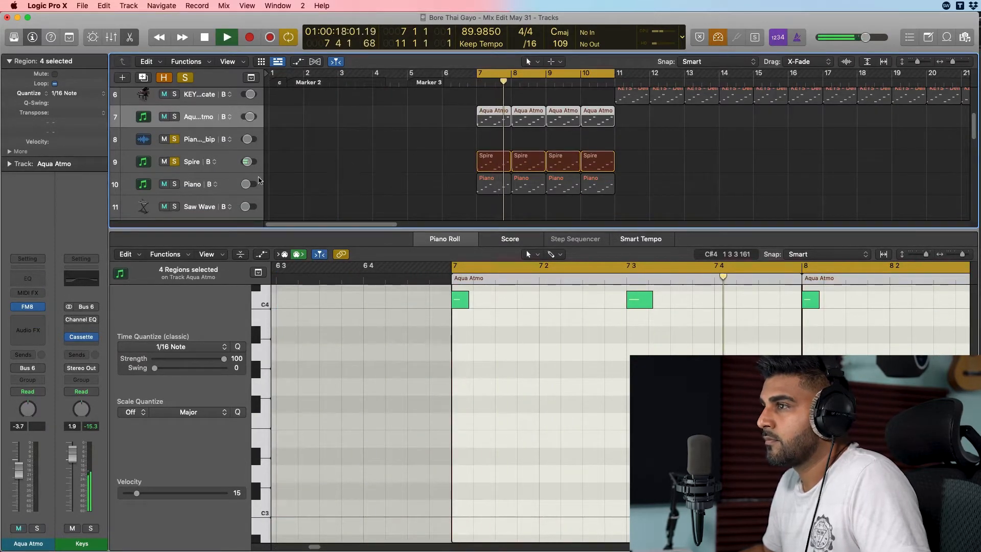
pyautogui.click(175, 186)
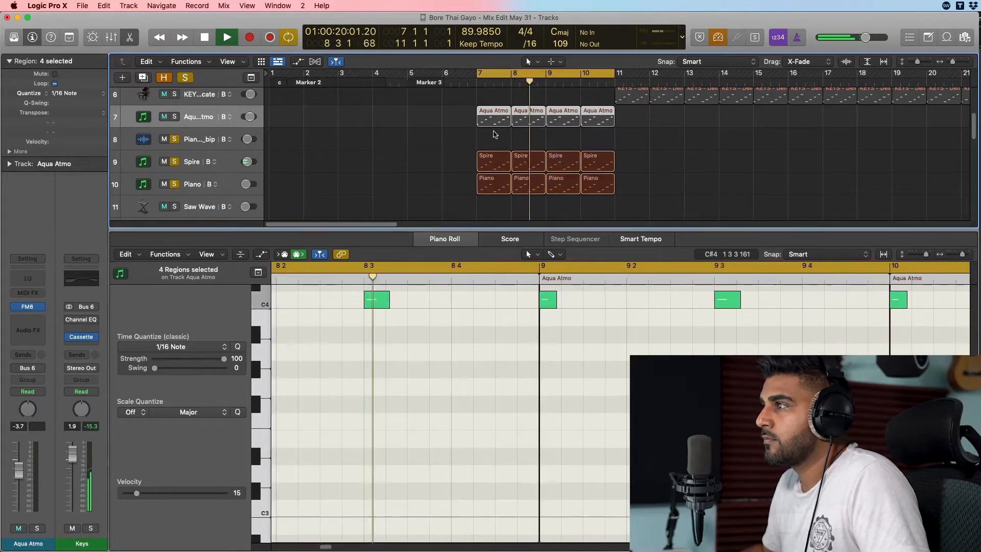
pyautogui.scroll(-1, 511, 153)
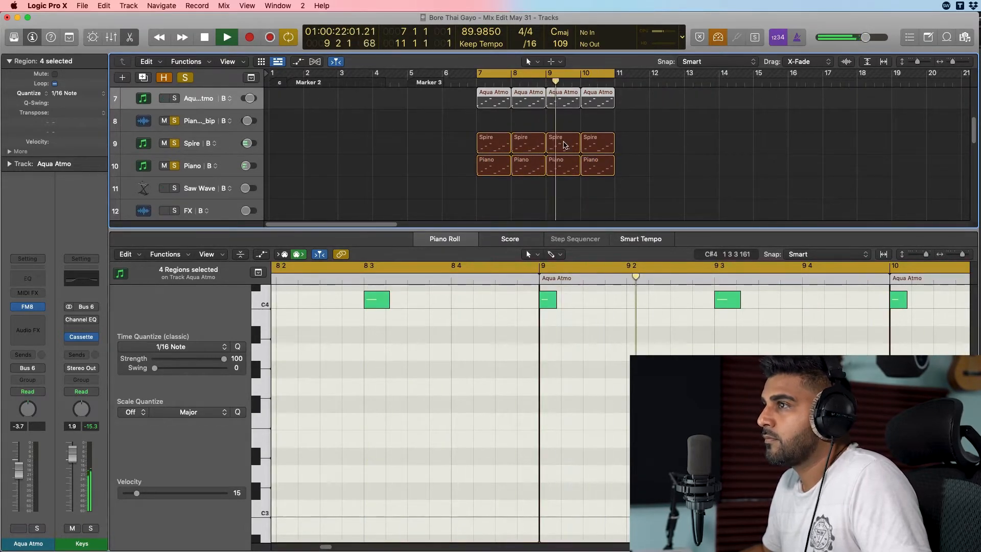
# Step: Close the Piano Roll to show the full arrangement and stop playback
pyautogui.press('e')
pyautogui.scroll(3, 586, 232)
pyautogui.scroll(3, 587, 232)
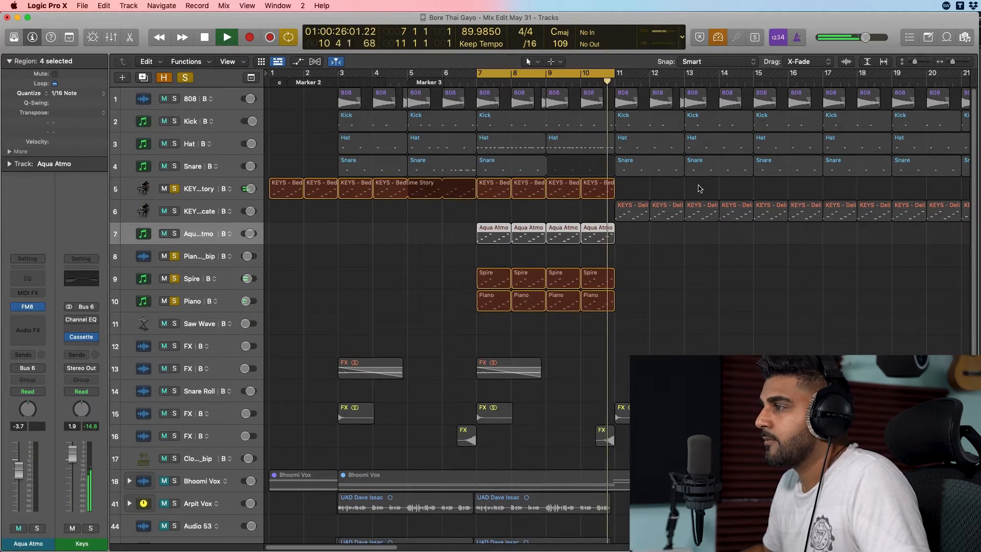
pyautogui.press('space')
# Step: Move the KEYS - Bedtime Story track below the KEYS - Delicate track and clear all track solos
pyautogui.moveTo(182, 189); pyautogui.dragTo(179, 215)
pyautogui.click(174, 301)
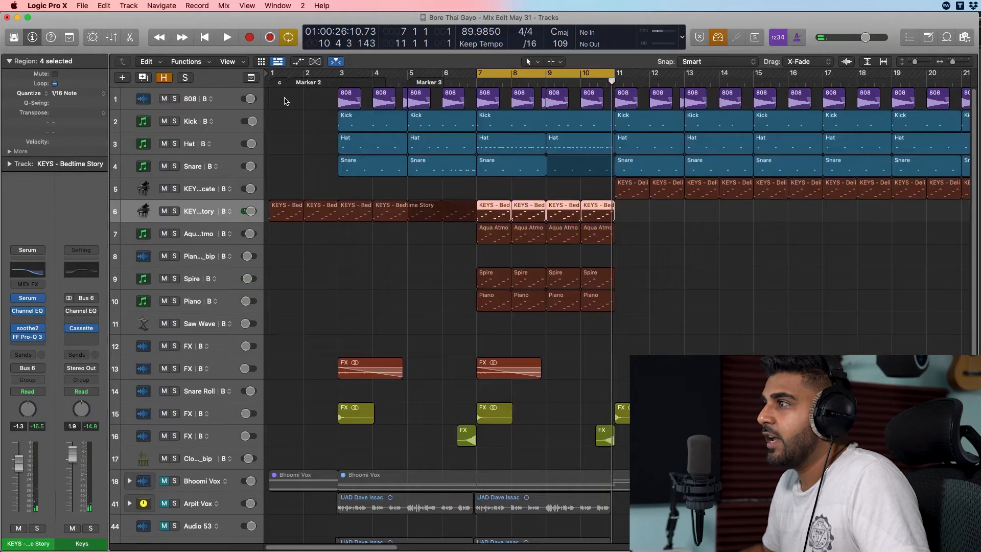
# Step: Solo the 808 track and listen to it over the bar 7 to 11 cycle range
pyautogui.click(193, 122)
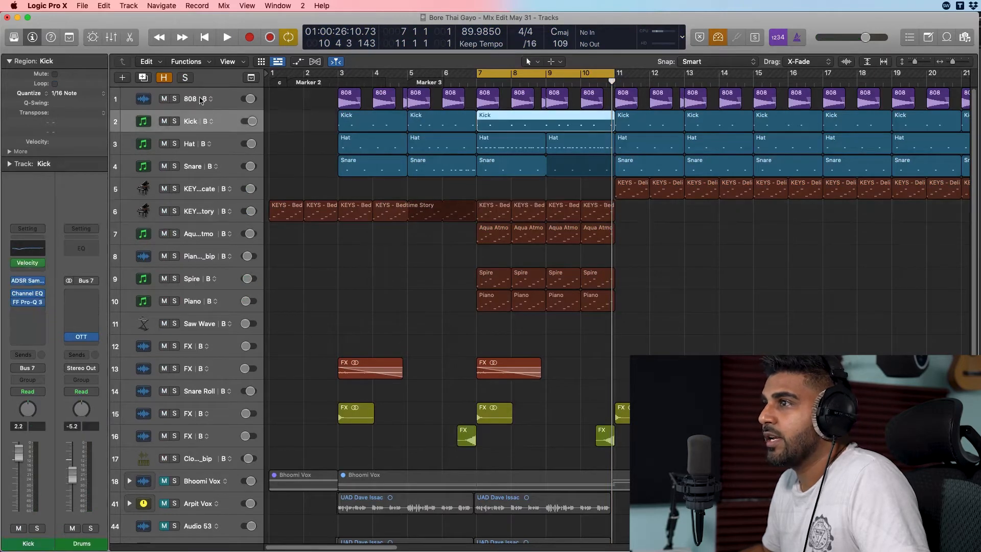
pyautogui.click(201, 100)
pyautogui.click(175, 100)
pyautogui.press('space')
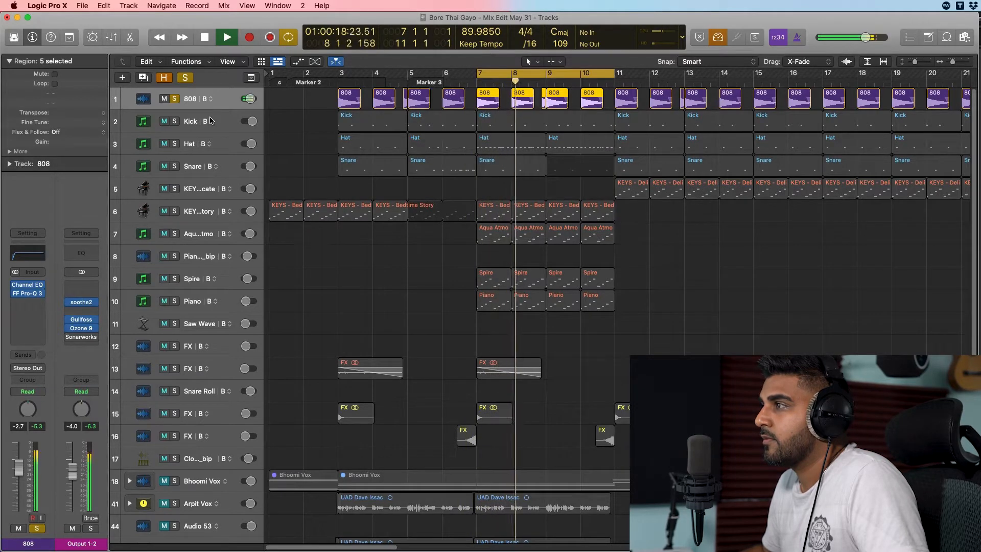
pyautogui.press('space')
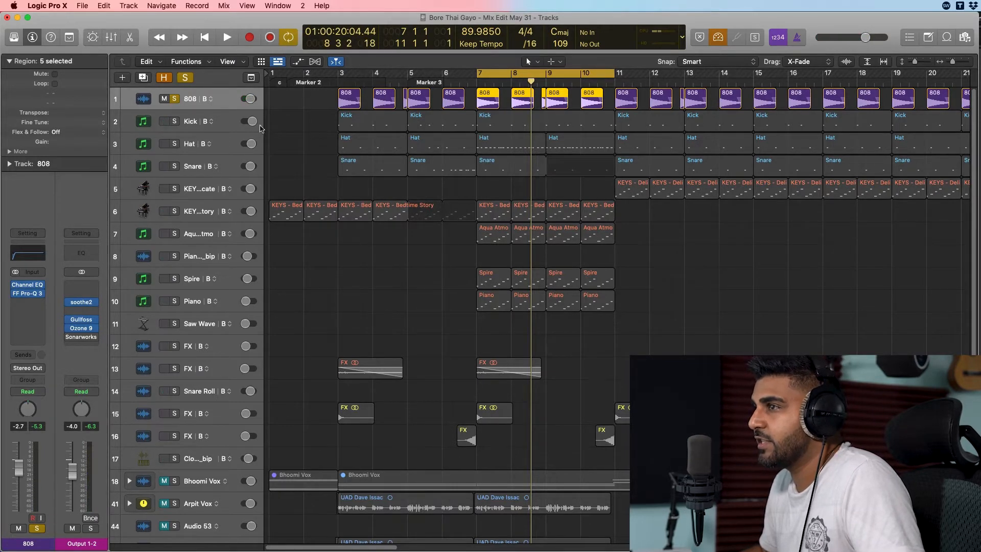
# Step: Add the Kick track to the solo and listen to it together with the 808
pyautogui.click(184, 126)
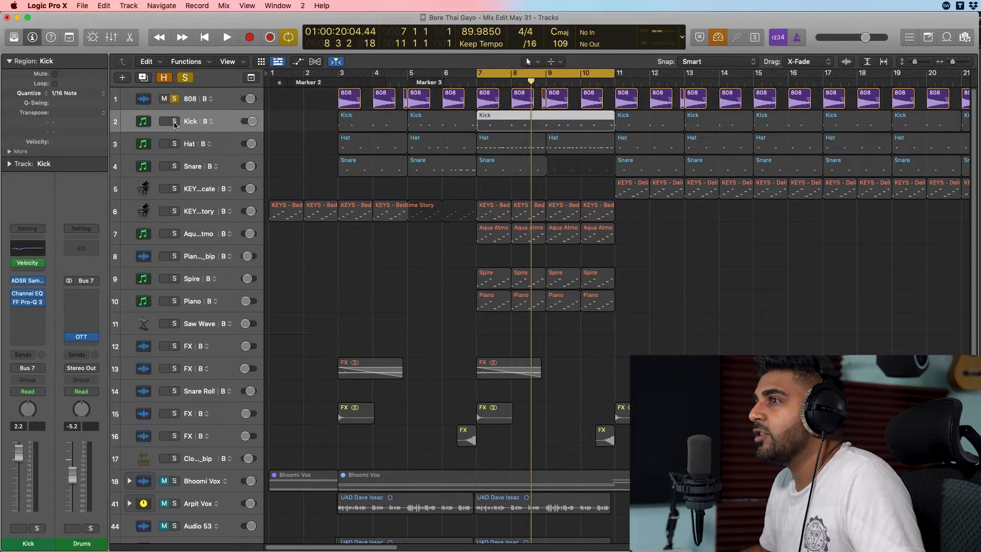
pyautogui.click(175, 126)
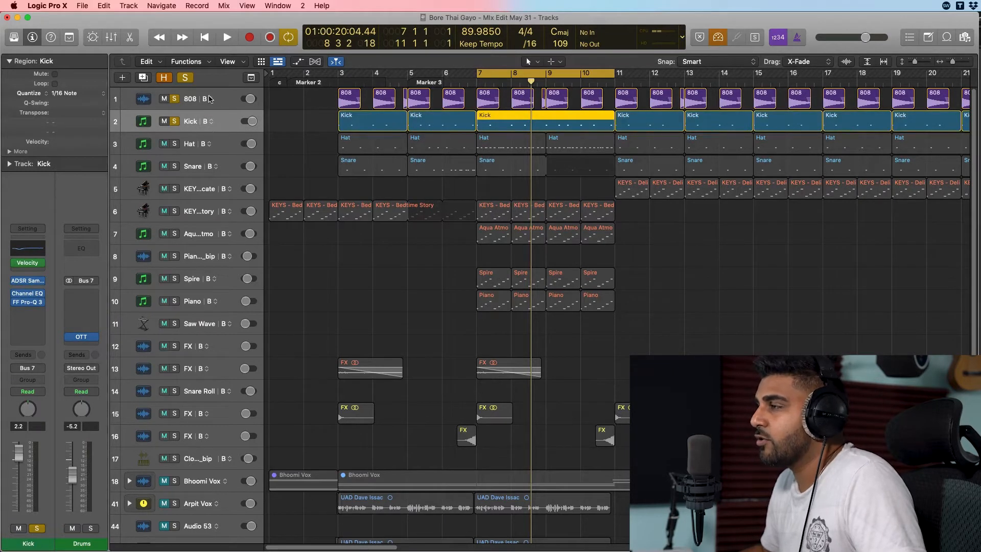
pyautogui.press('space')
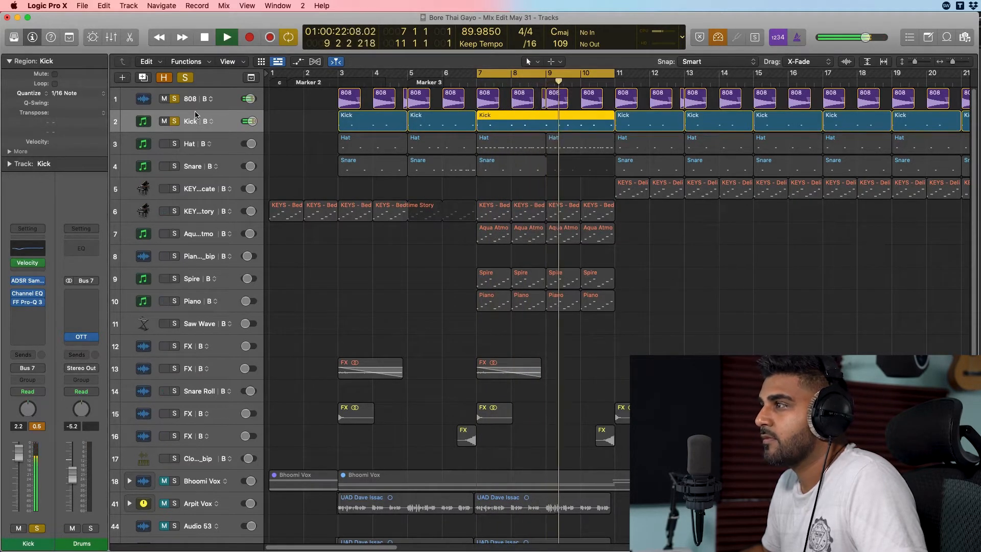
pyautogui.press('space')
# Step: Solo the Snare and Hat tracks in addition to the 808 and Kick, and play the full drum groove
pyautogui.click(184, 144)
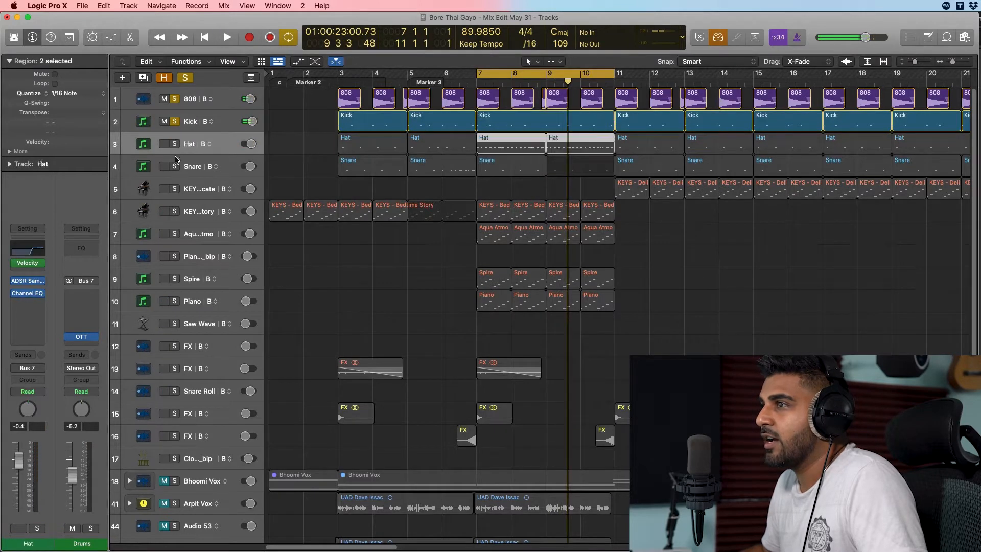
pyautogui.click(173, 167)
pyautogui.press('space')
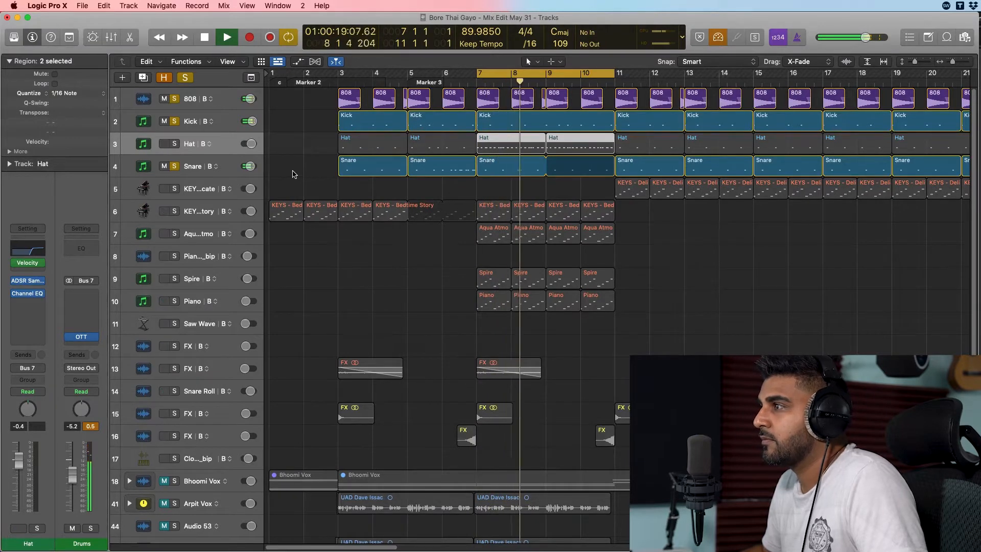
pyautogui.click(171, 146)
pyautogui.press('space')
pyautogui.press('space')
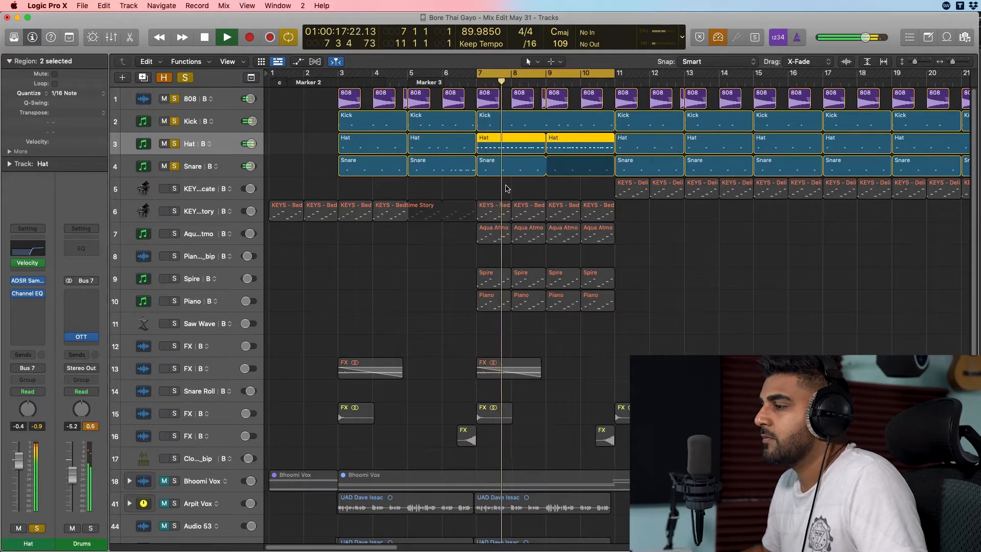
# Step: Examine the Hat pattern in the Piano Roll during playback, then stop playback
pyautogui.press('p')
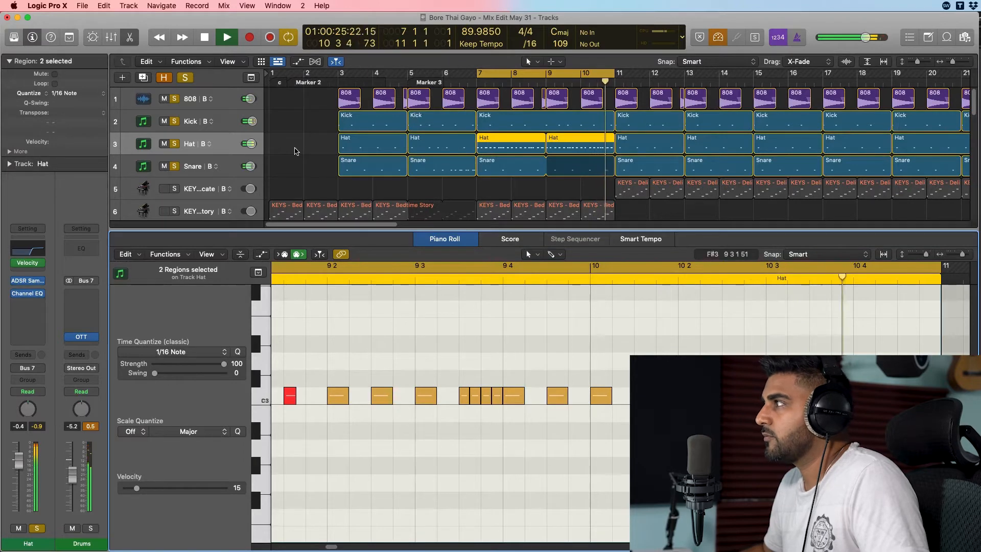
pyautogui.click(294, 151)
pyautogui.press('space')
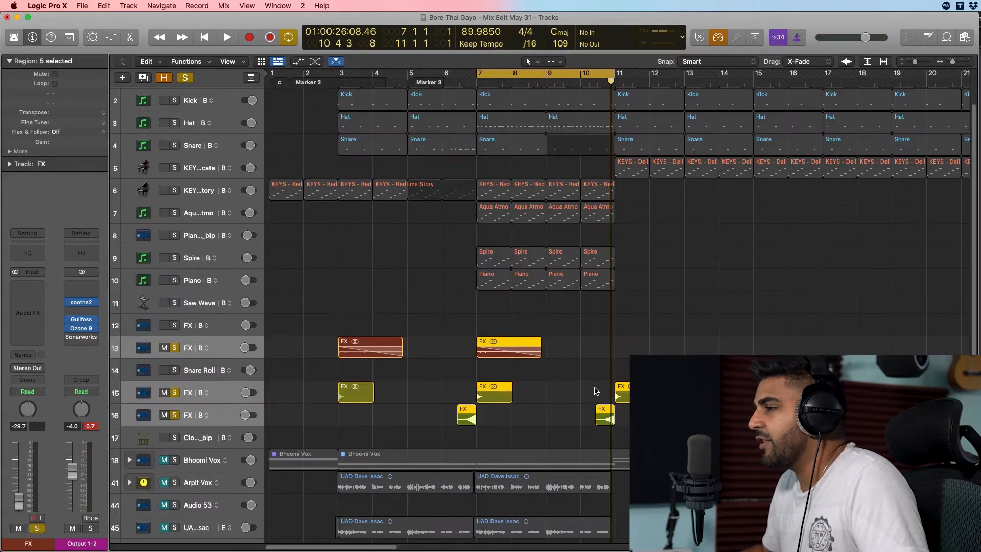
# Step: Play the soloed FX tracks from bar 7, then stop playback and clear all solos
pyautogui.press('space')
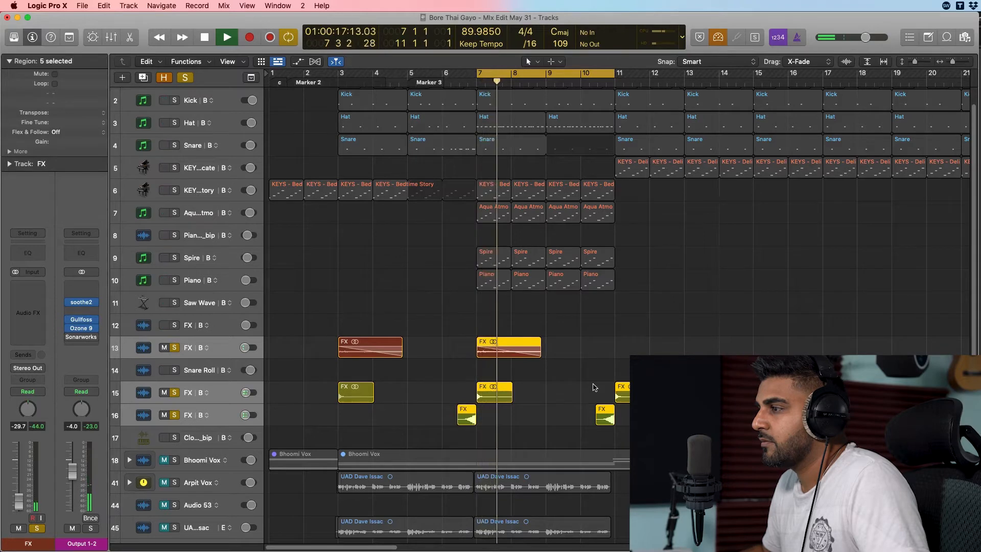
pyautogui.press('space')
pyautogui.press('ctrl+alt+super+s')
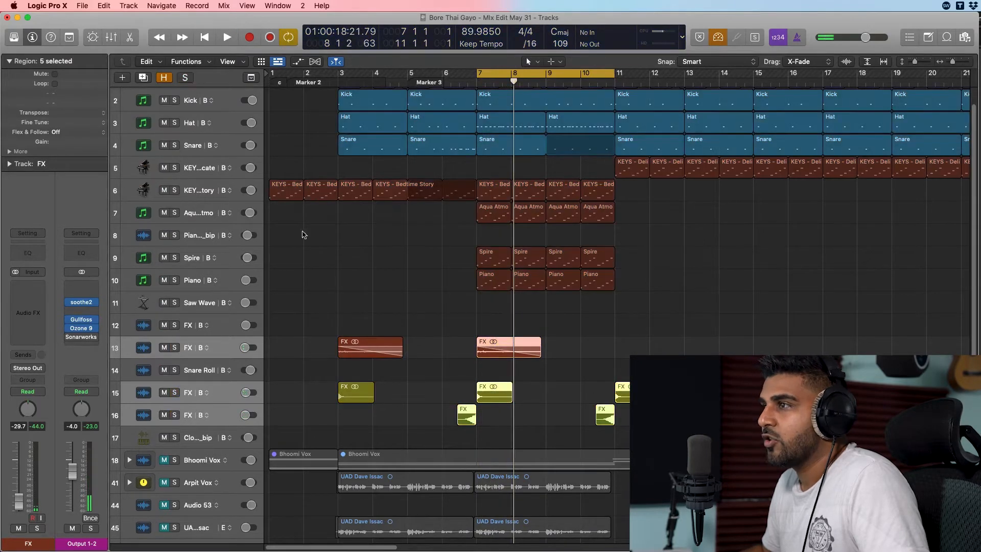
# Step: Play the full mix from bar 7 with no solos, survey the arrangement's other sections meanwhile, and stop playback
pyautogui.scroll(2, 466, 228)
pyautogui.press('Return')
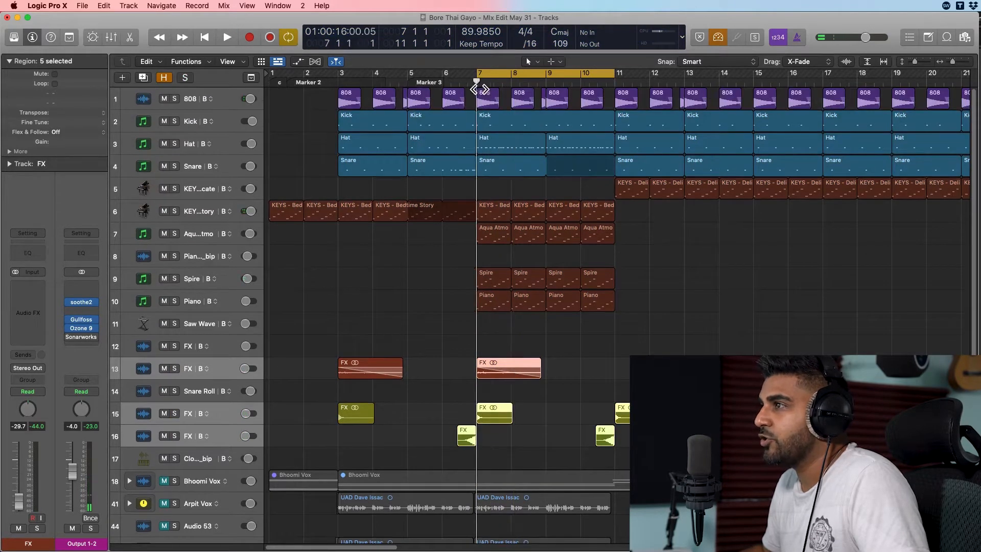
pyautogui.press('space')
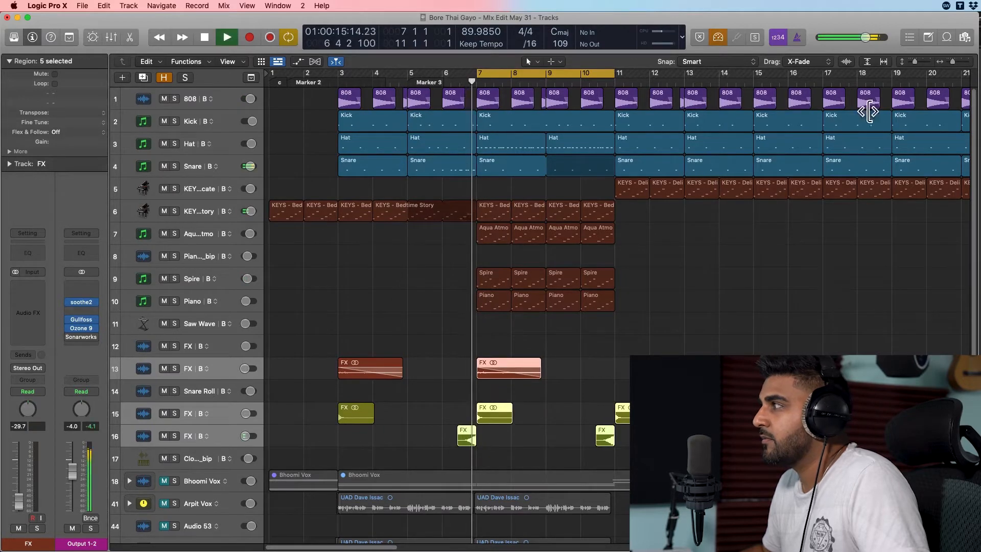
pyautogui.moveTo(953, 62); pyautogui.dragTo(949, 63)
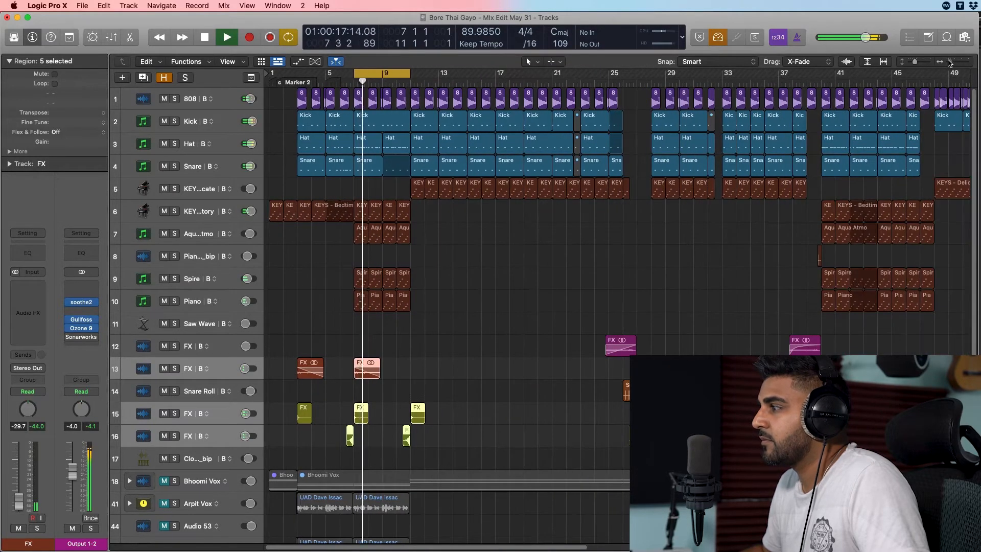
pyautogui.hscroll(6, 716, 221)
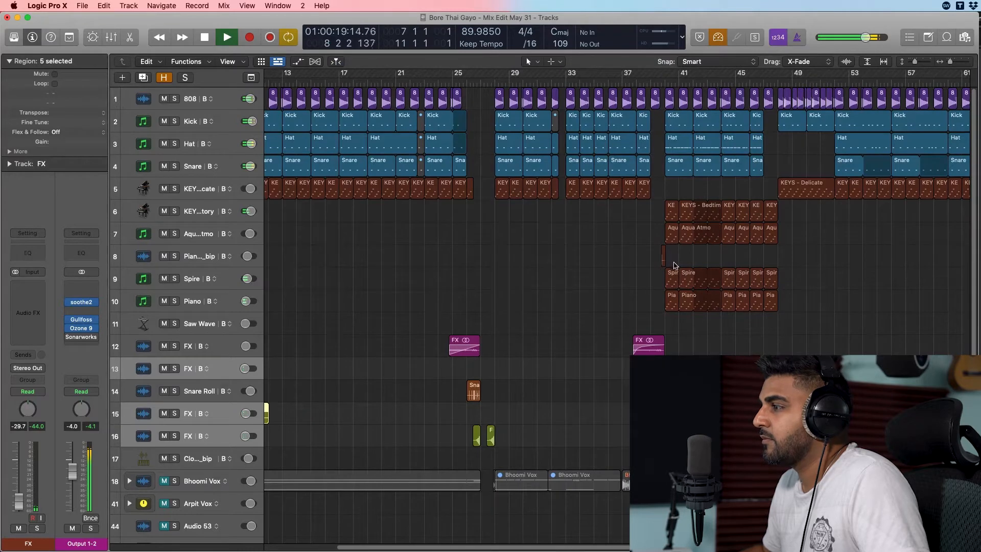
pyautogui.hscroll(-6, 675, 266)
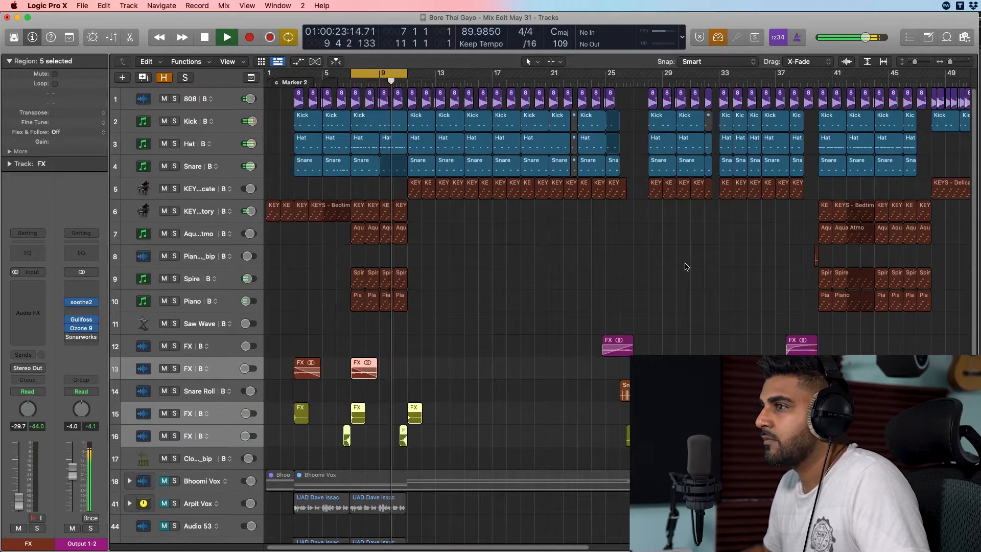
pyautogui.press('space')
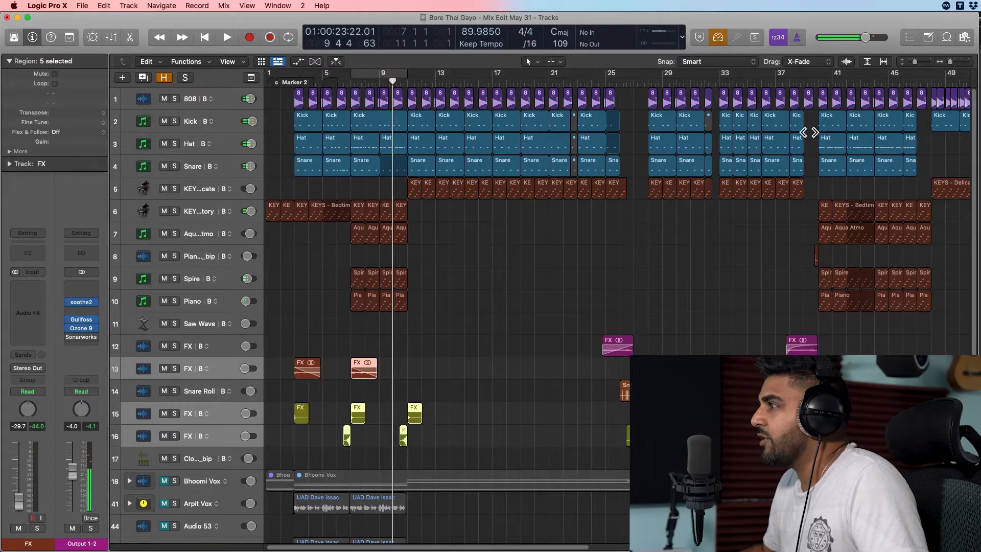
# Step: Select the Bedtime Story, Aqua Atmo, Spire and Piano regions from bar 40, together with the bounced piano region before them
pyautogui.moveTo(816, 237); pyautogui.dragTo(916, 312)
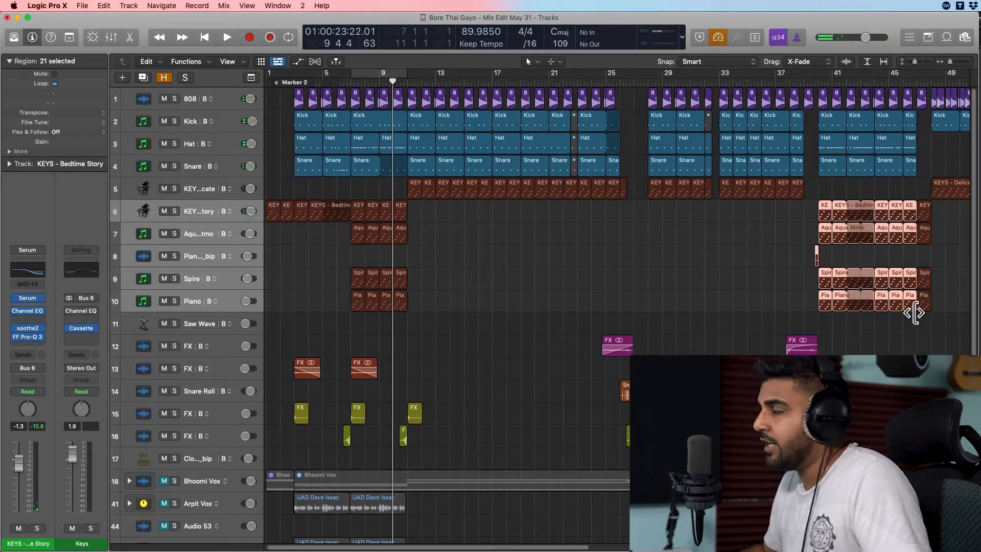
pyautogui.press('s')
pyautogui.press('s')
pyautogui.press('x')
pyautogui.press('x')
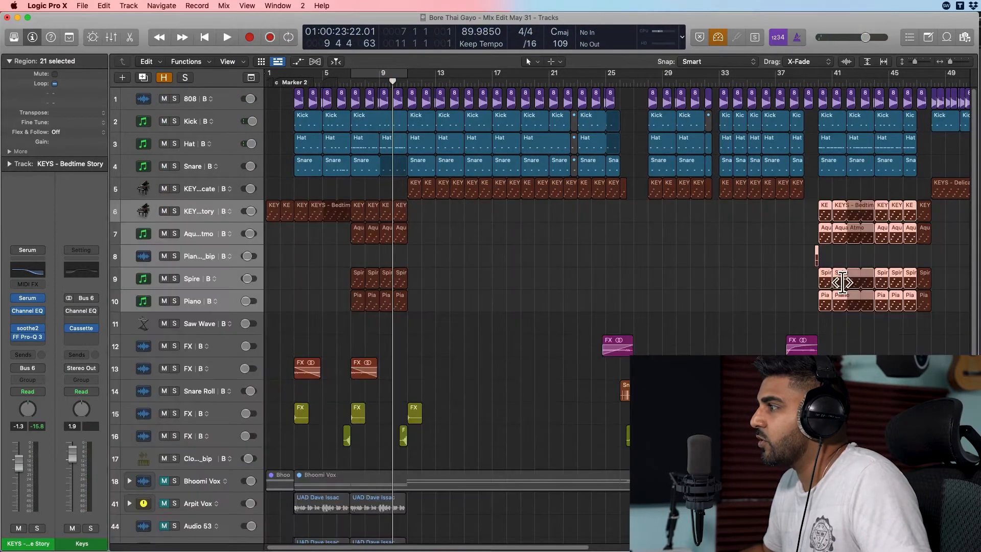
# Step: Select the bounced piano region just before bar 40 and play the song from about bar 39 to hear it
pyautogui.click(817, 256)
pyautogui.press('z')
pyautogui.press('z')
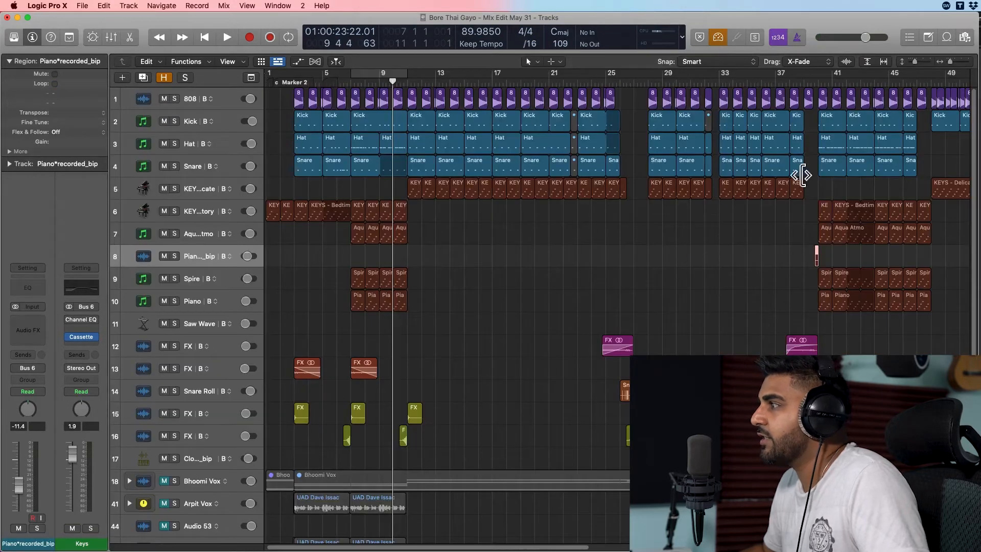
pyautogui.click(813, 90)
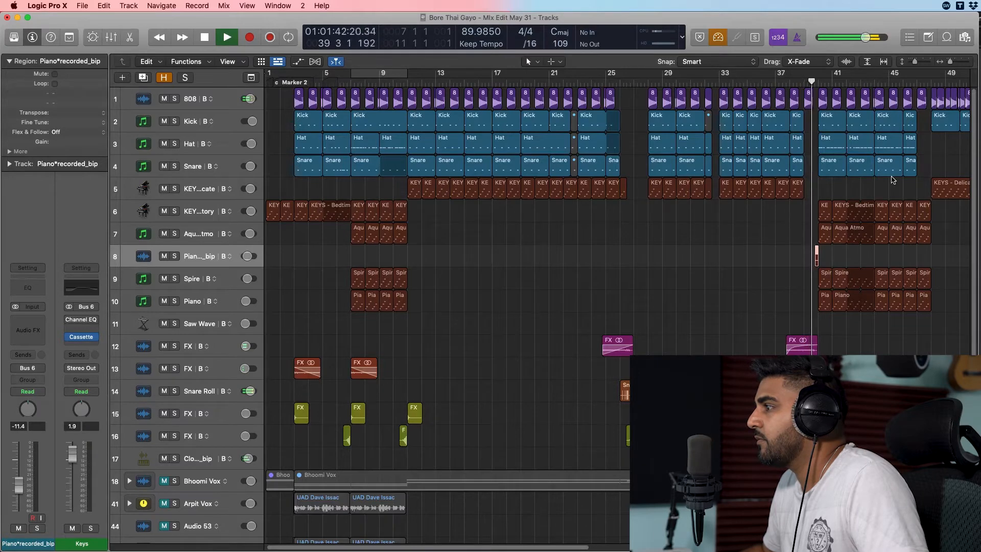
pyautogui.press('space')
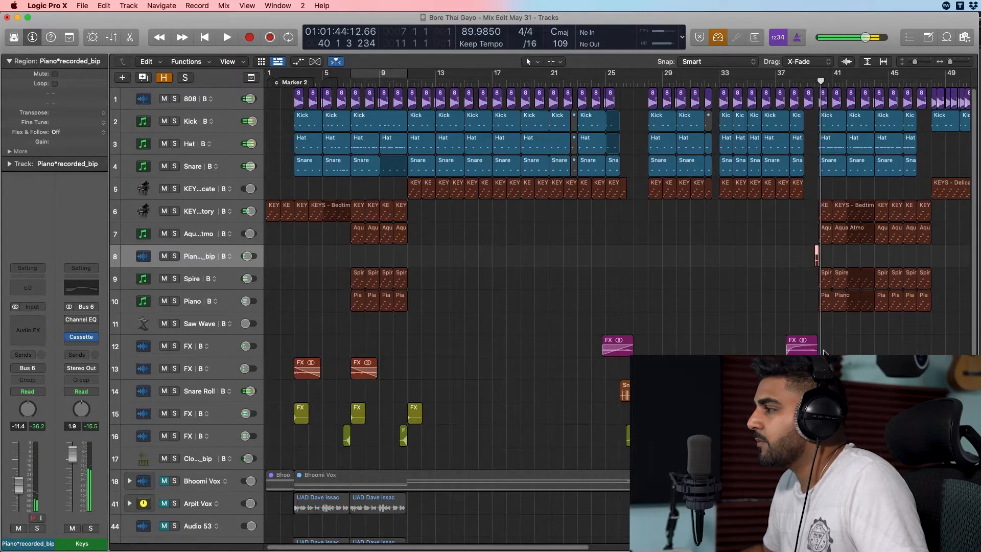
# Step: Select the FX and Snare Roll regions on tracks 13 and 14 around bar 40 and enlarge that transition
pyautogui.scroll(-3, 783, 312)
pyautogui.moveTo(827, 308); pyautogui.dragTo(827, 319)
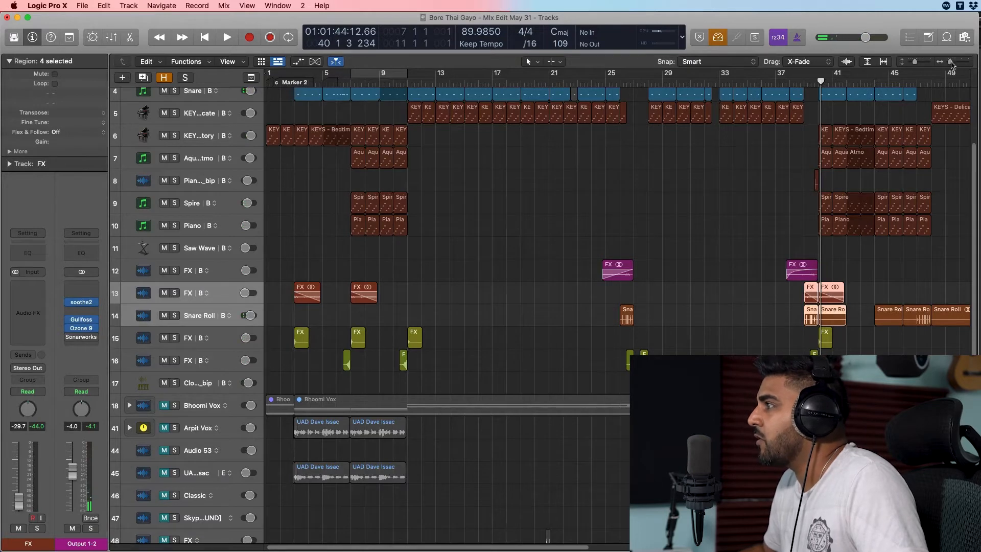
pyautogui.moveTo(951, 63); pyautogui.dragTo(958, 67)
pyautogui.hscroll(5, 797, 245)
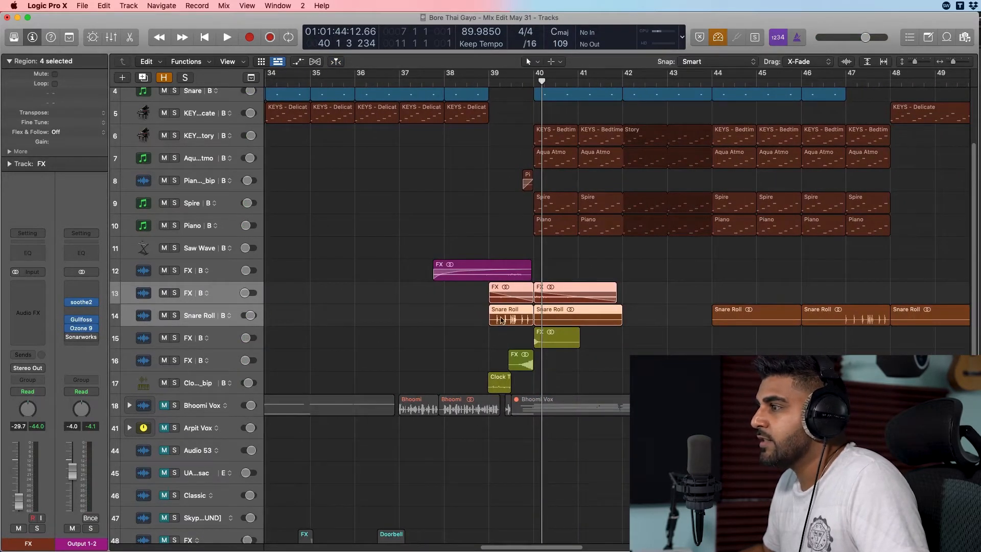
# Step: Solo FX tracks 12, 13 and 15 with the Snare Roll, listen to the transition into bar 40, and remove the solos
pyautogui.click(456, 87)
pyautogui.press('space')
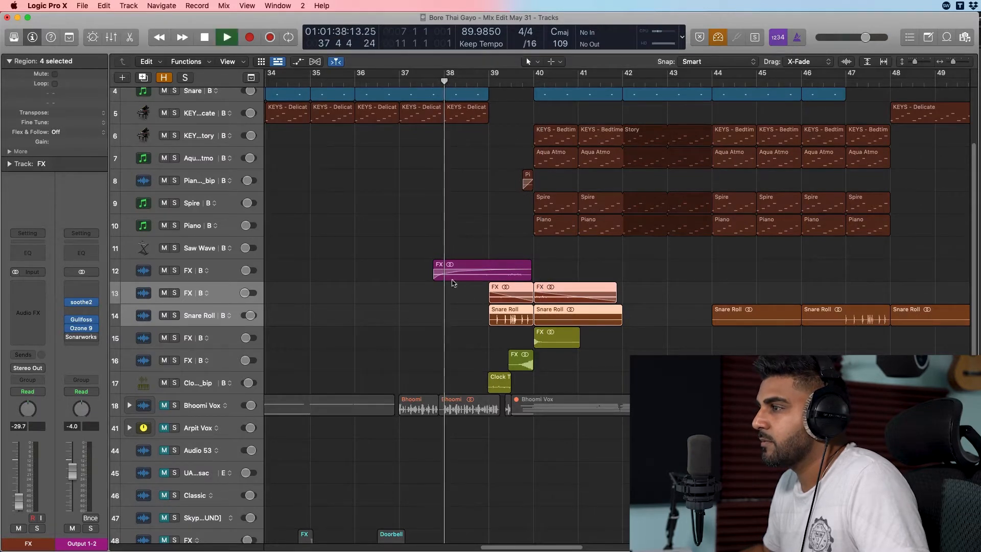
pyautogui.moveTo(403, 255); pyautogui.dragTo(623, 333)
pyautogui.press('s')
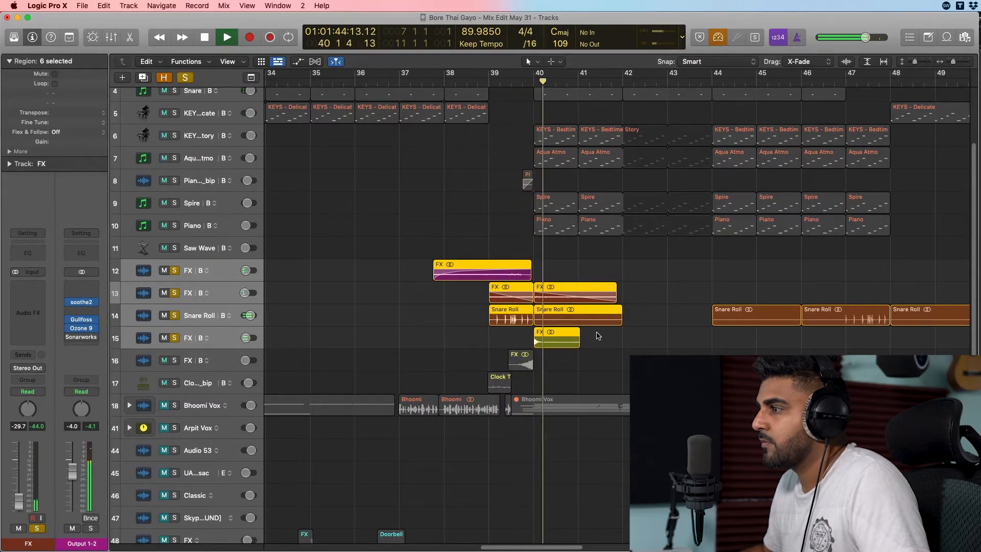
pyautogui.press('space')
pyautogui.press('s')
# Step: Examine the remaining transitions after bar 44 and shrink the tracks so the whole arrangement can be surveyed
pyautogui.hscroll(1, 746, 326)
pyautogui.hscroll(15, 746, 326)
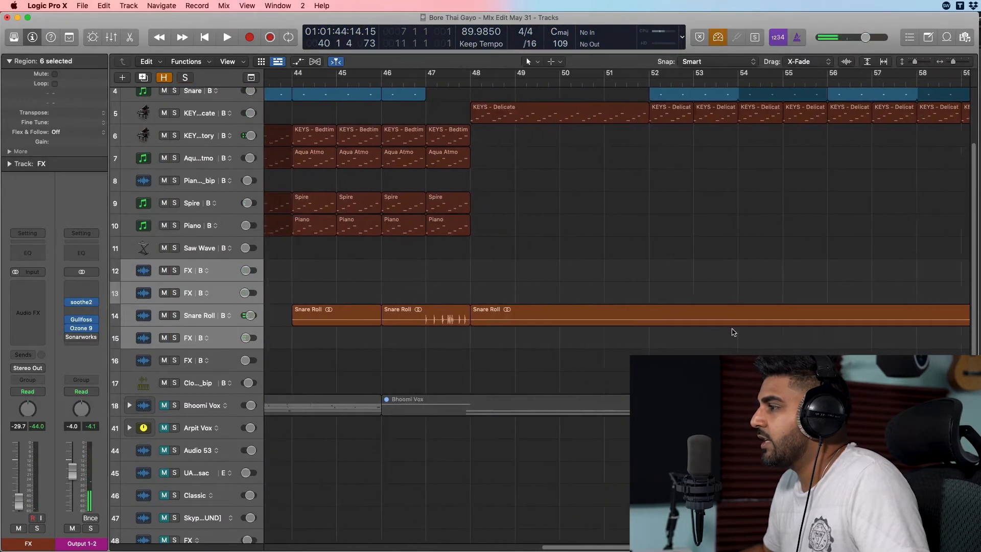
pyautogui.hscroll(7, 721, 328)
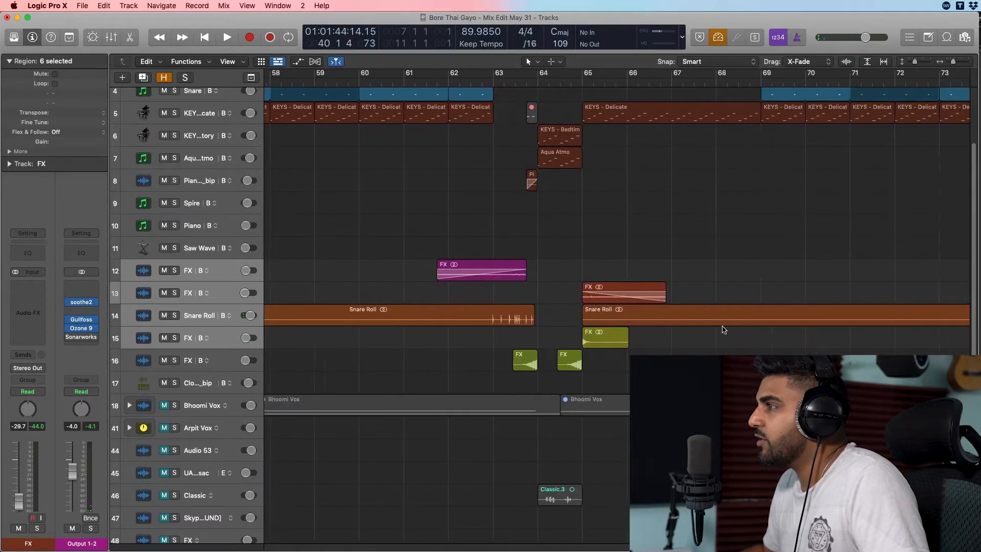
pyautogui.moveTo(954, 62); pyautogui.dragTo(913, 62)
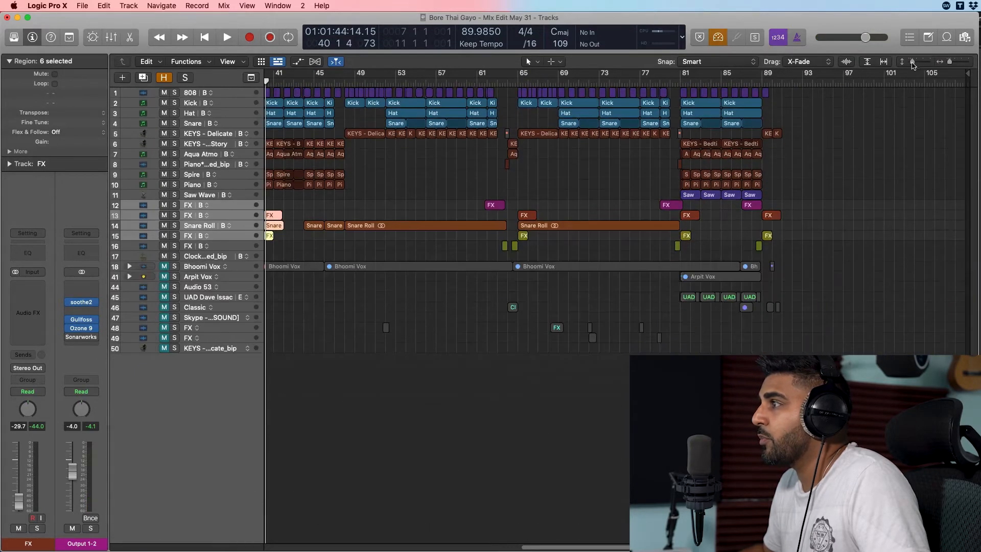
pyautogui.hscroll(-10, 579, 305)
pyautogui.hscroll(-3, 341, 264)
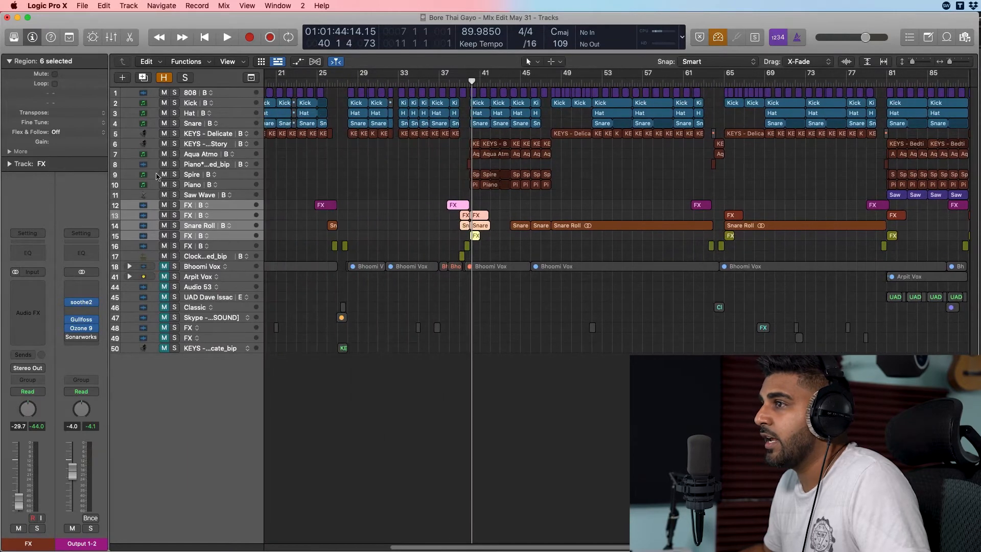
# Step: Select the 808 track and open its Channel EQ and FF Pro-Q 3 plug-ins
pyautogui.click(210, 189)
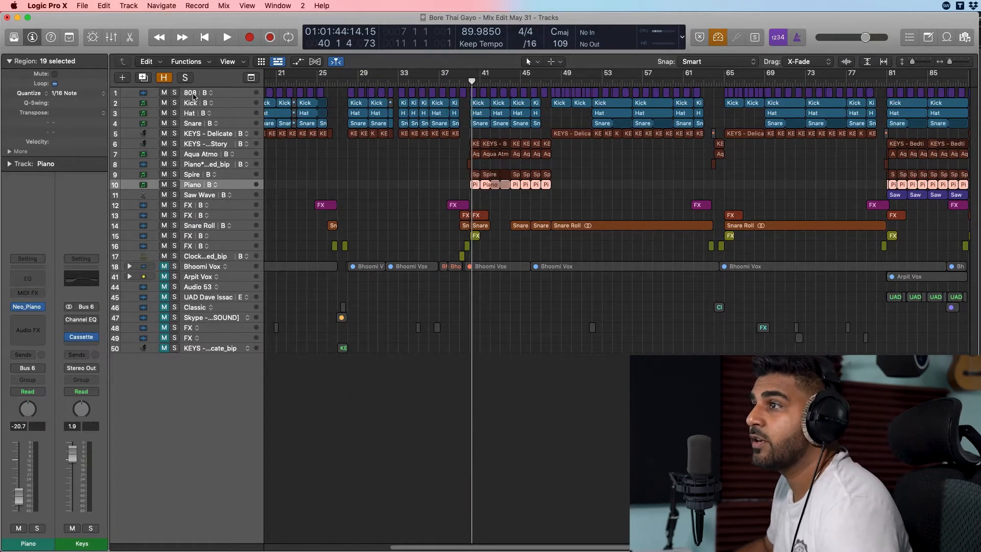
pyautogui.click(199, 98)
pyautogui.click(23, 290)
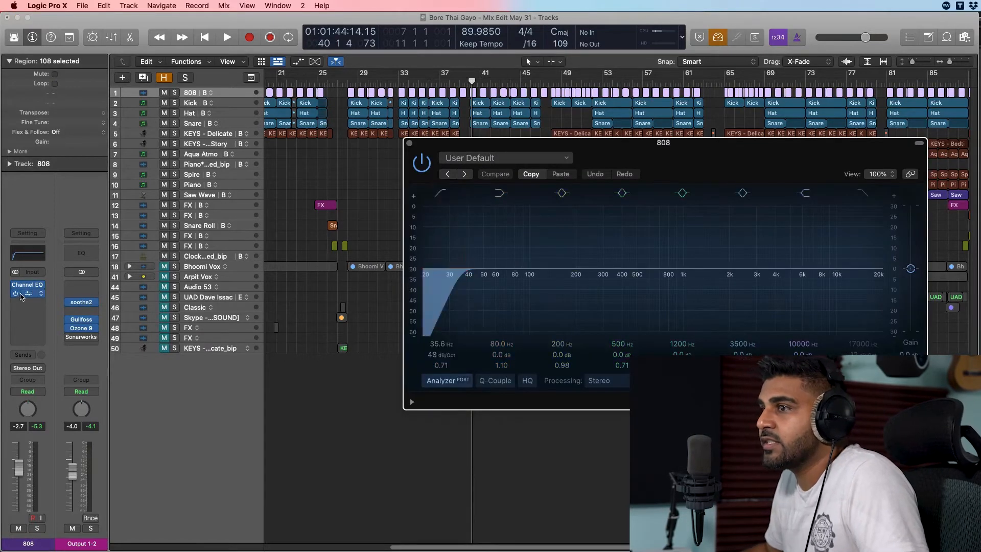
pyautogui.click(28, 296)
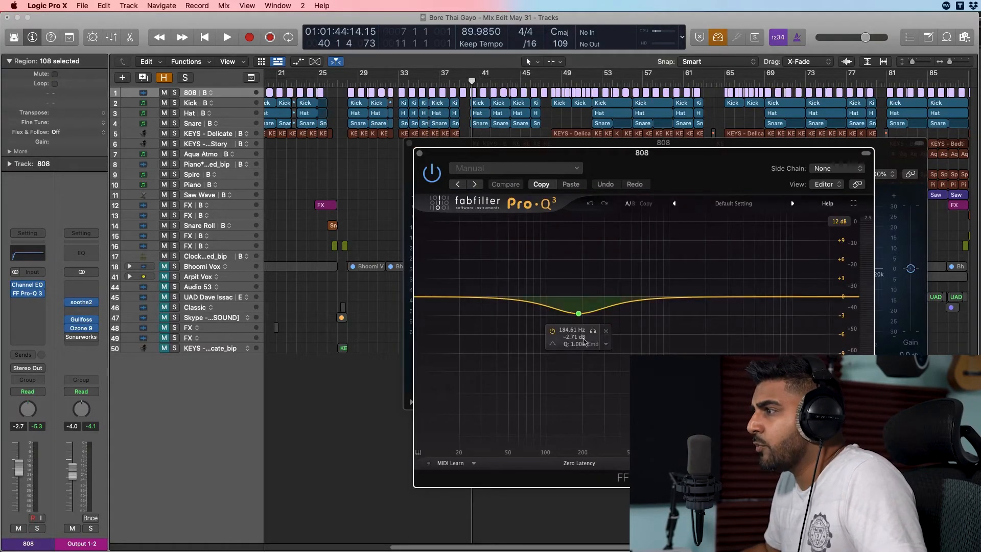
# Step: Solo the 808 and Kick tracks and open the Kick's FF Pro-Q 3 plug-in
pyautogui.click(174, 93)
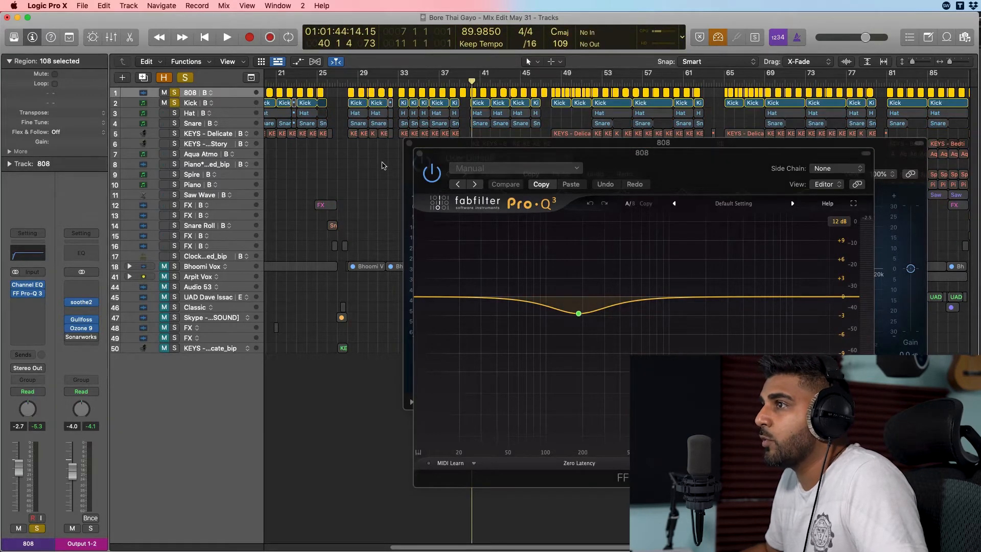
pyautogui.click(193, 103)
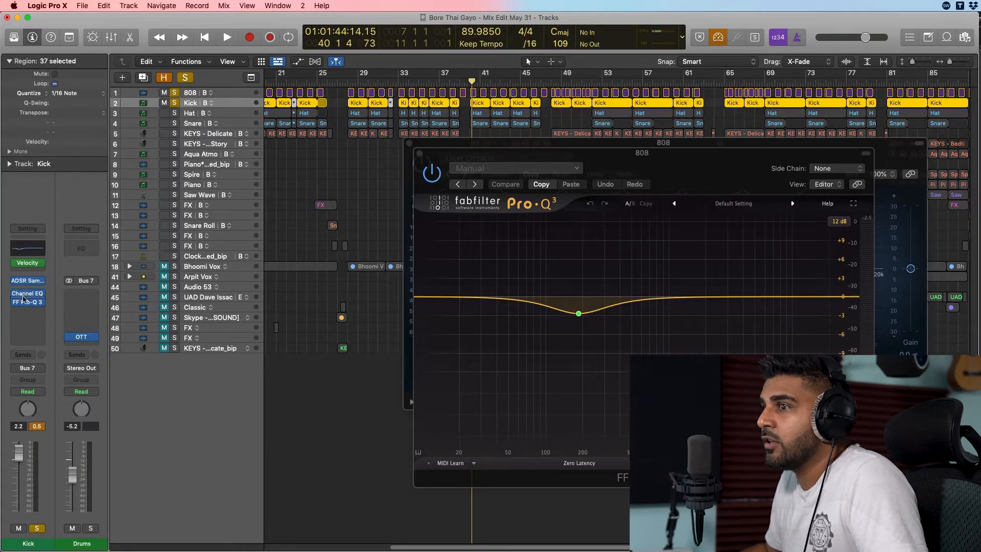
pyautogui.click(28, 303)
# Step: Place the Kick and 808 FF Pro-Q 3 windows side by side and compare their low-end EQ curves
pyautogui.moveTo(716, 165); pyautogui.dragTo(481, 168)
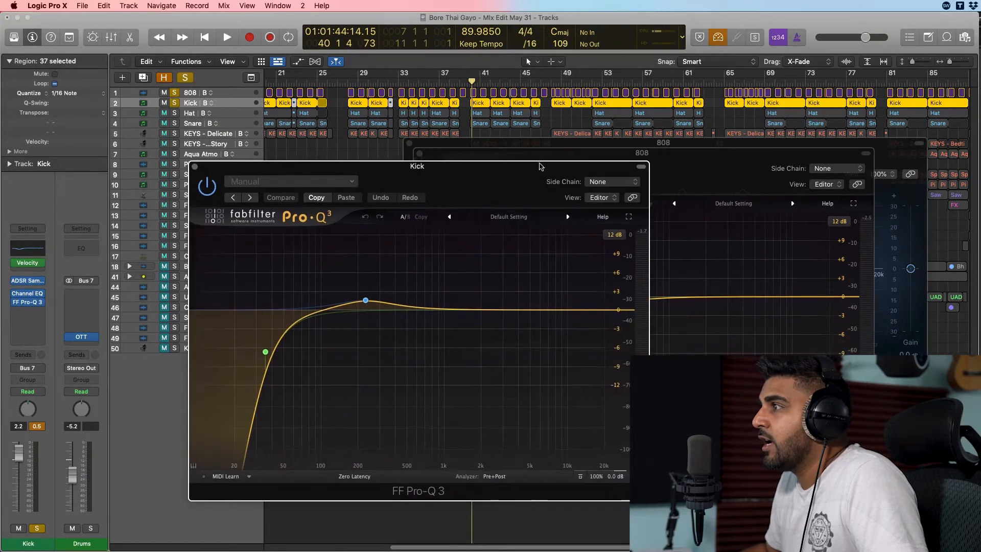
pyautogui.moveTo(759, 155); pyautogui.dragTo(839, 159)
pyautogui.moveTo(403, 172); pyautogui.dragTo(323, 172)
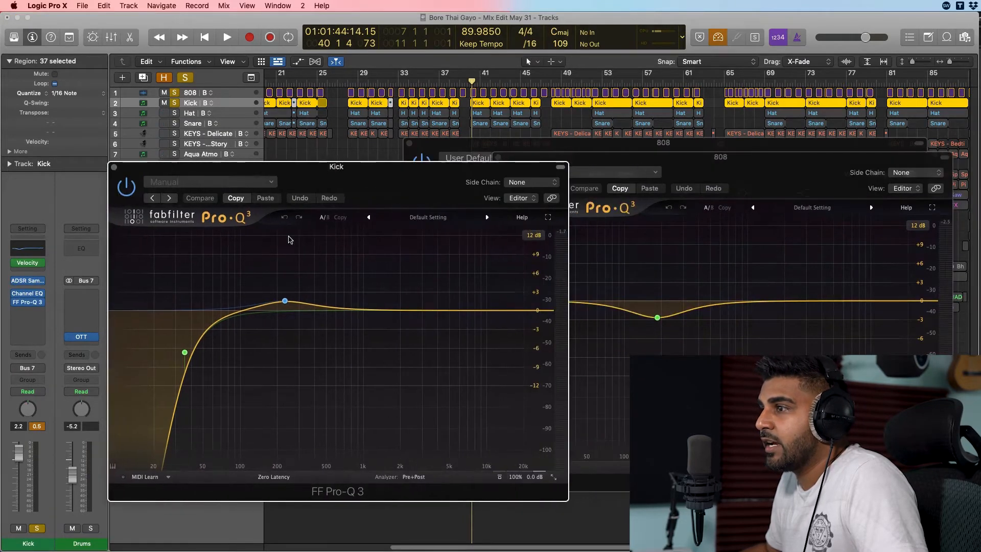
pyautogui.moveTo(283, 299)
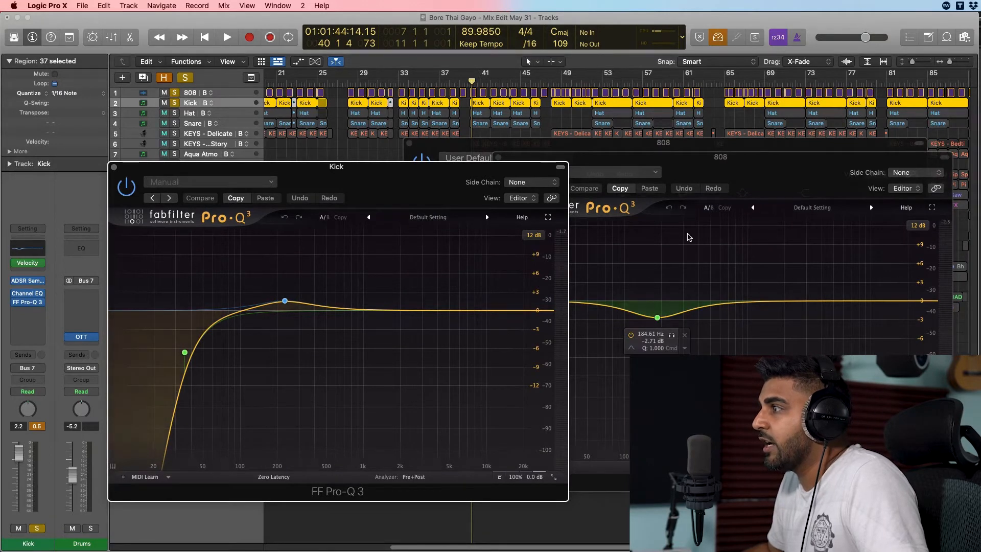
pyautogui.moveTo(724, 158); pyautogui.dragTo(744, 152)
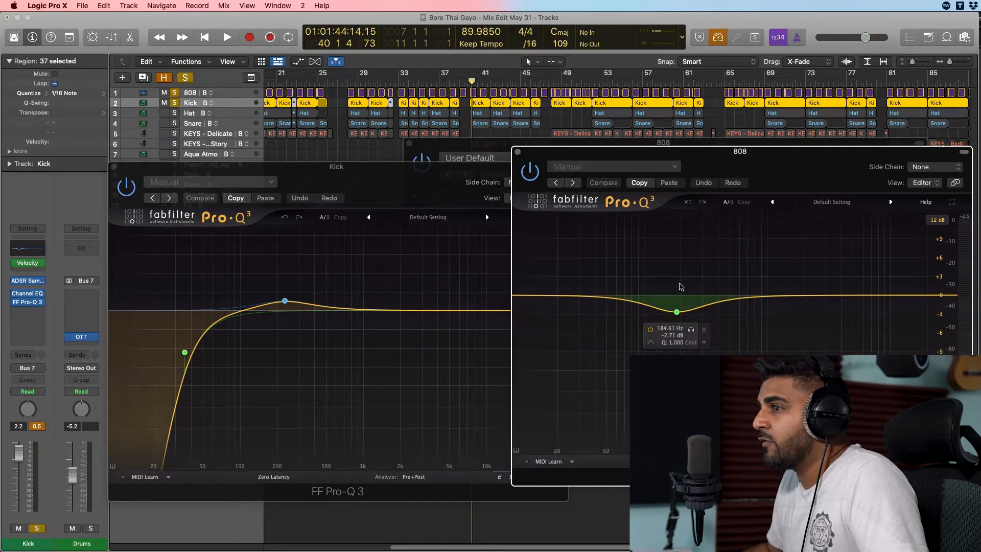
pyautogui.moveTo(187, 375)
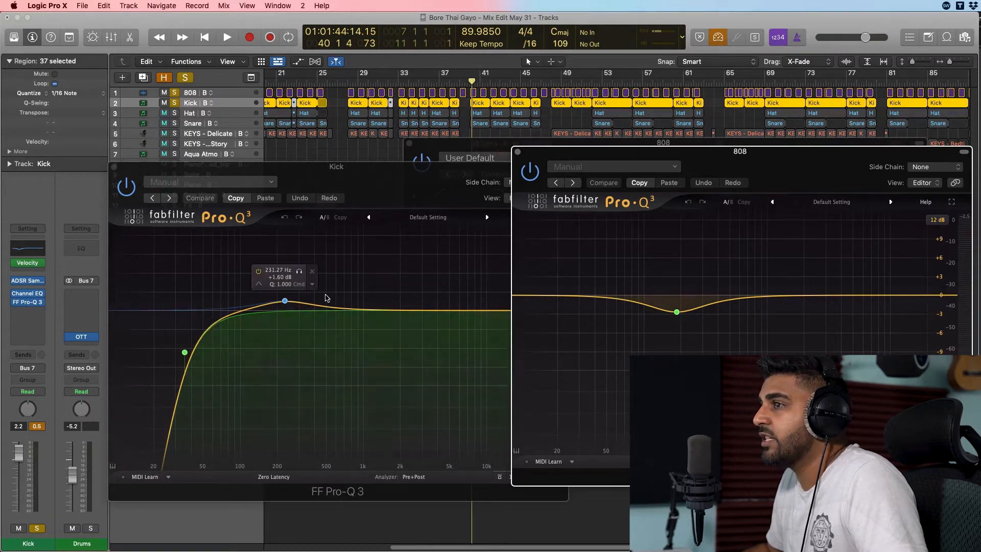
# Step: Bypass the FF Pro-Q 3 on both the Kick and the 808 and play the two soloed tracks
pyautogui.moveTo(599, 144); pyautogui.dragTo(469, 160)
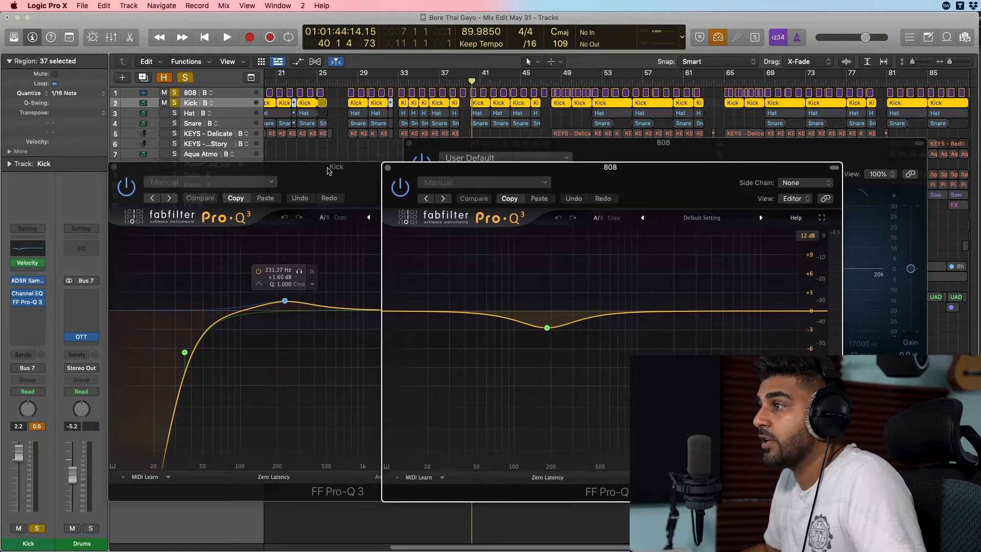
pyautogui.moveTo(454, 172); pyautogui.dragTo(239, 174)
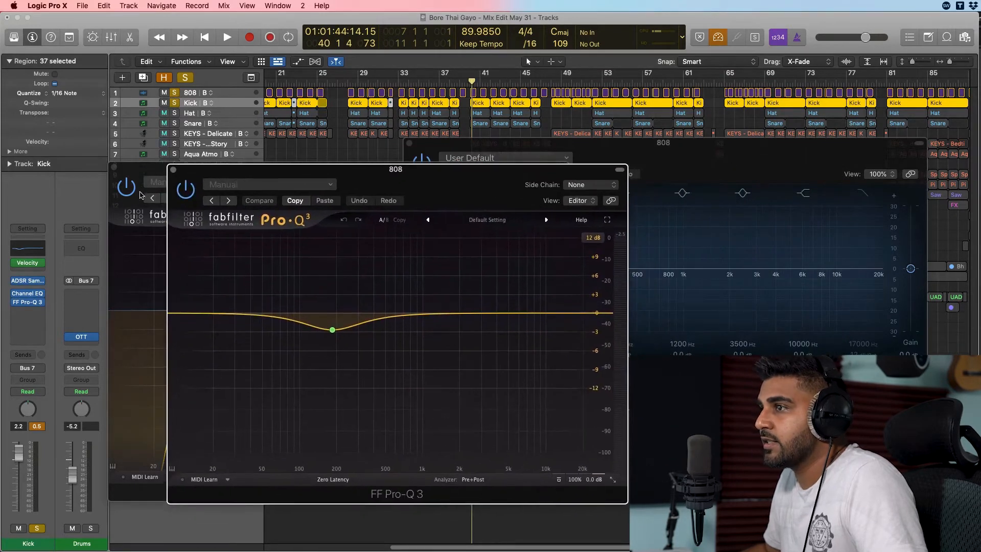
pyautogui.click(127, 189)
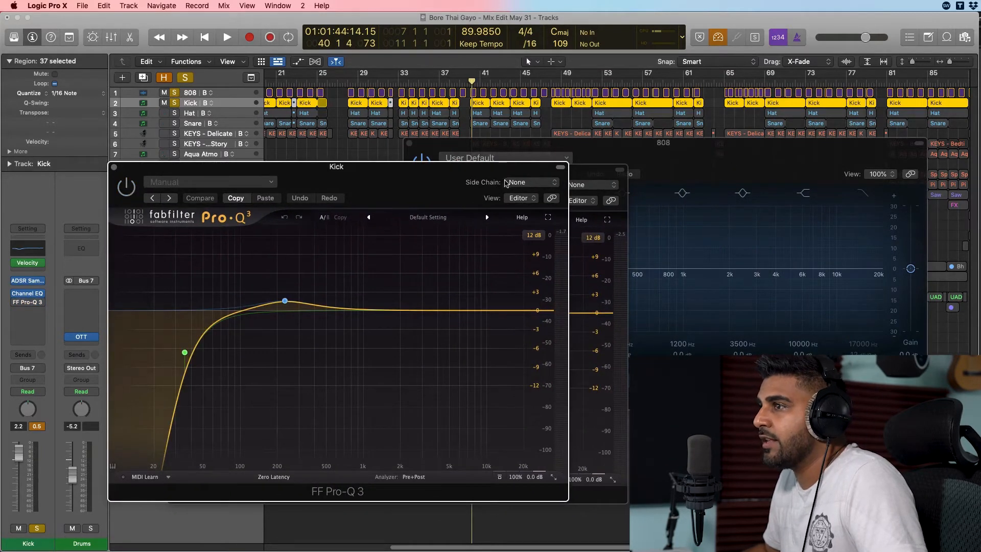
pyautogui.moveTo(431, 175); pyautogui.dragTo(433, 207)
pyautogui.click(445, 174)
pyautogui.press('space')
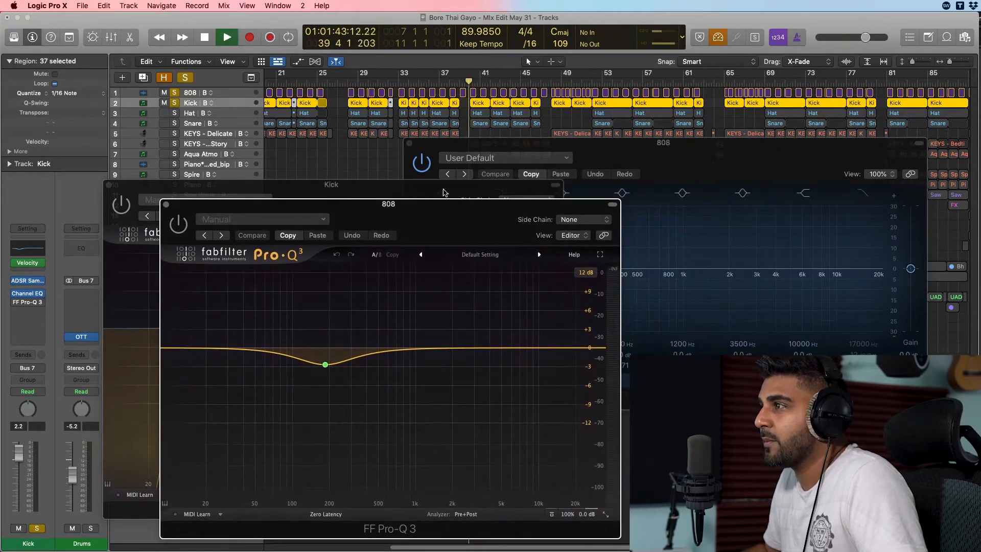
# Step: Re-enable the FF Pro-Q 3 on both Kick and 808 during playback, and place the 808 window beside the Kick window
pyautogui.click(120, 205)
pyautogui.click(192, 228)
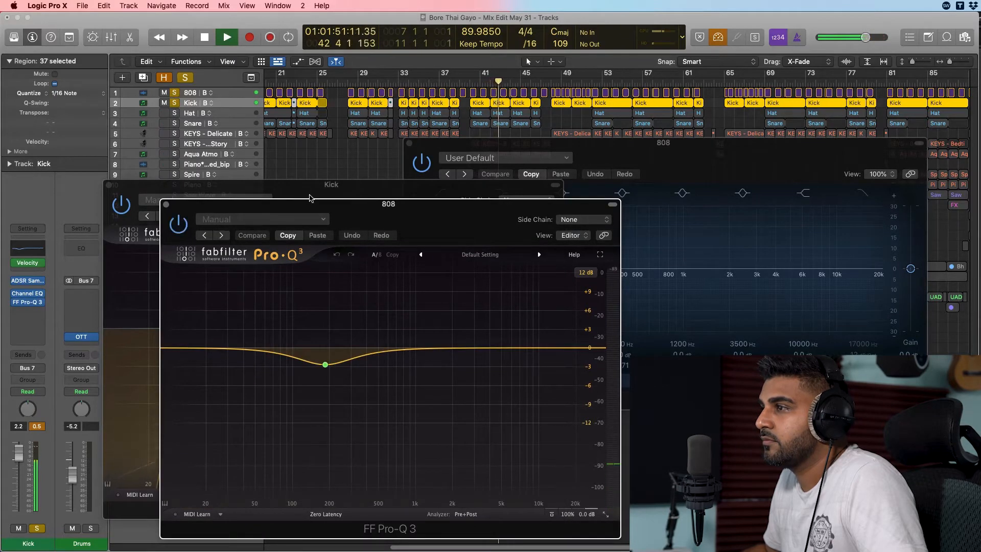
pyautogui.moveTo(315, 212); pyautogui.dragTo(454, 192)
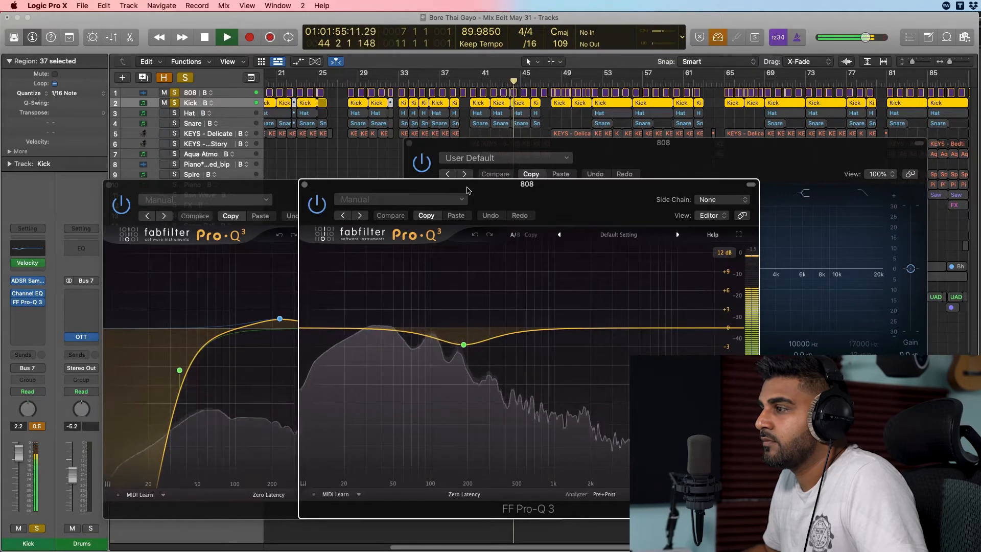
pyautogui.press('space')
pyautogui.moveTo(536, 185); pyautogui.dragTo(628, 176)
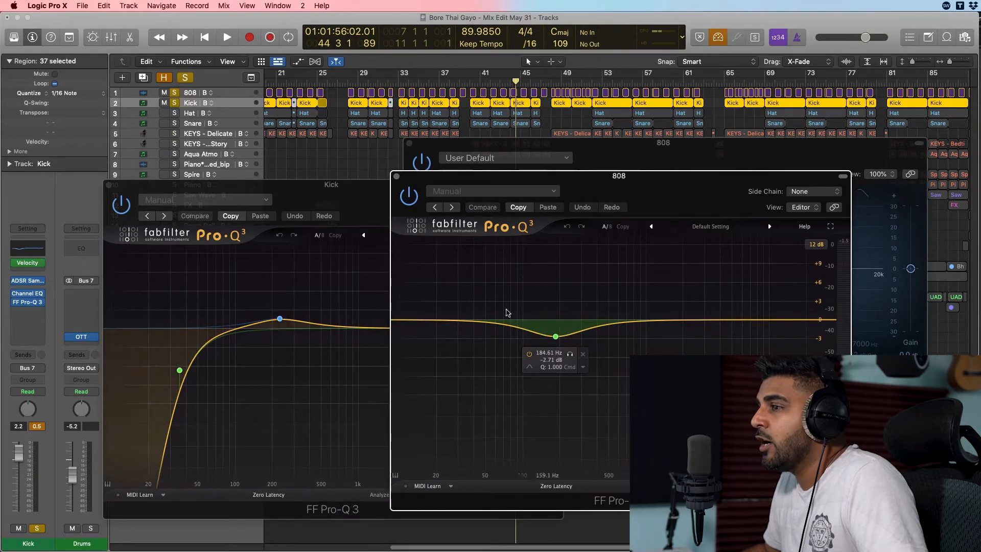
# Step: Close the Kick and 808 FF Pro-Q 3 windows and the 808 Channel EQ window
pyautogui.click(108, 186)
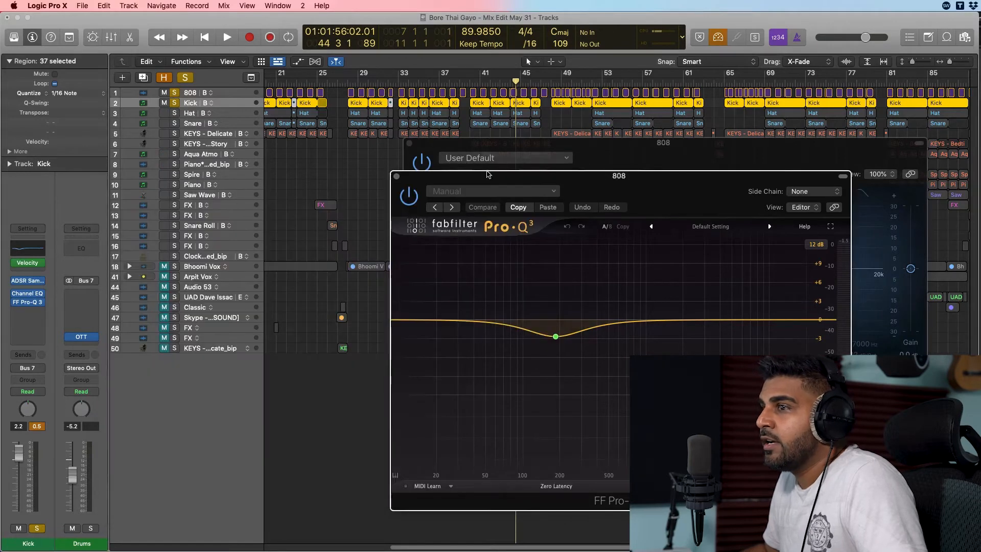
pyautogui.click(396, 178)
pyautogui.click(409, 143)
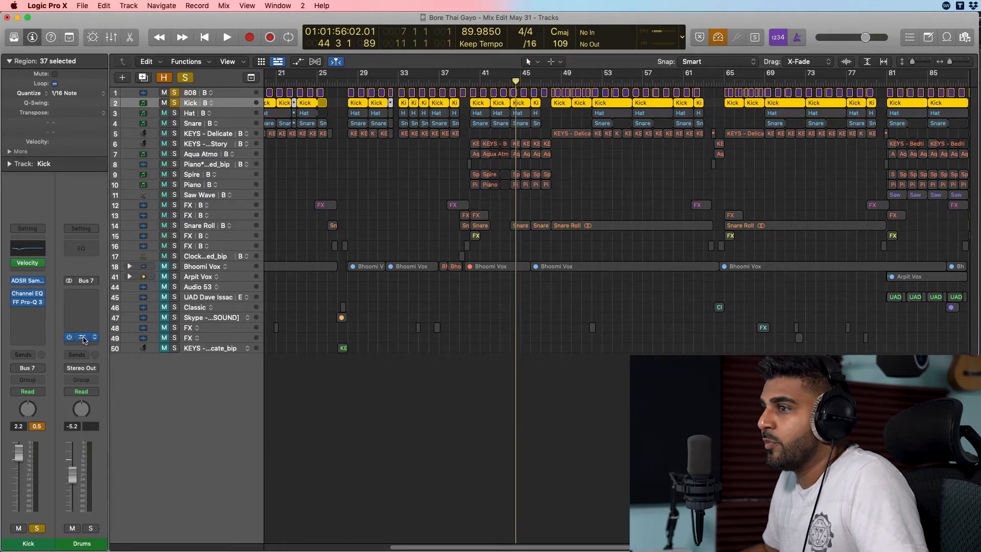
# Step: Open the OTT on the Drums bus, compare the soloed drums with it bypassed and active, and clear the solo
pyautogui.click(82, 337)
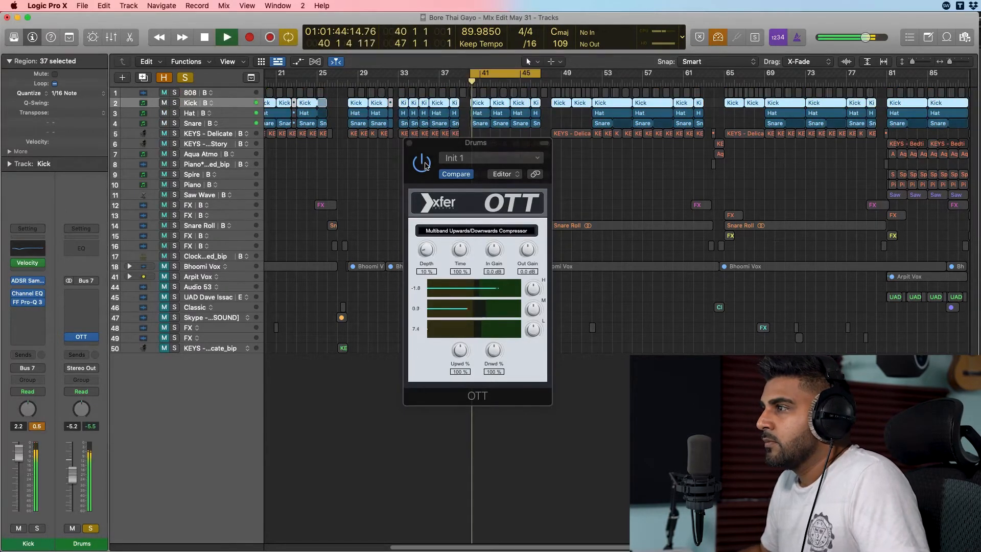
pyautogui.click(427, 167)
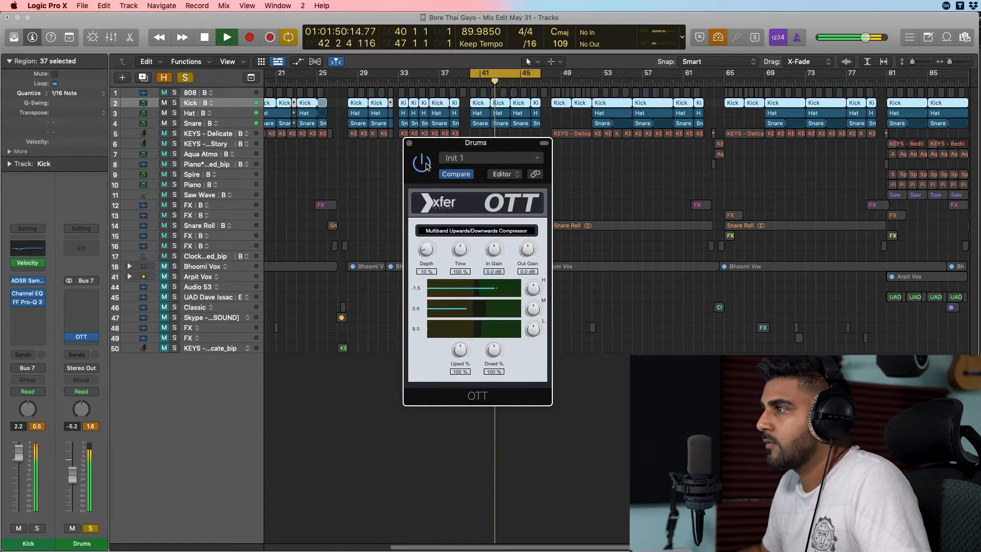
pyautogui.press('space')
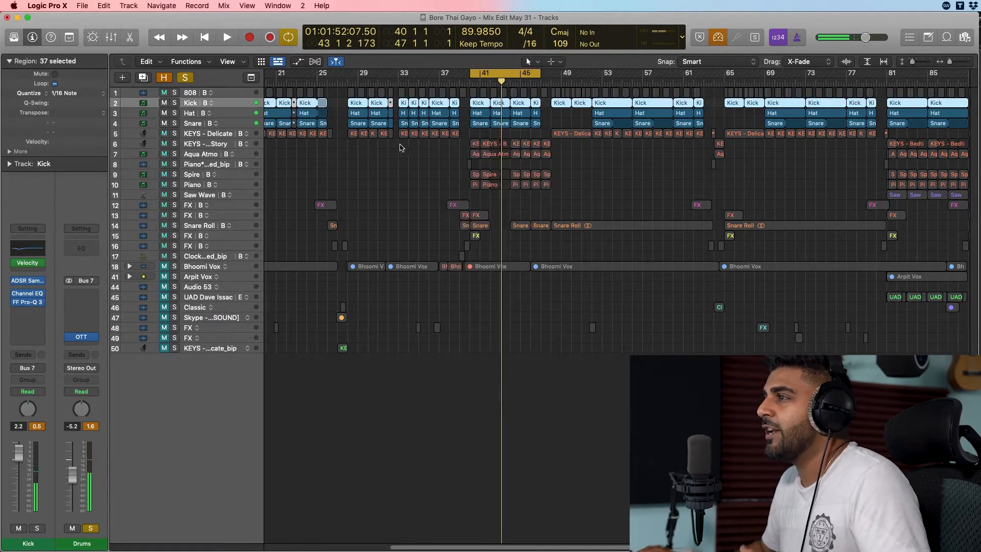
pyautogui.click(410, 143)
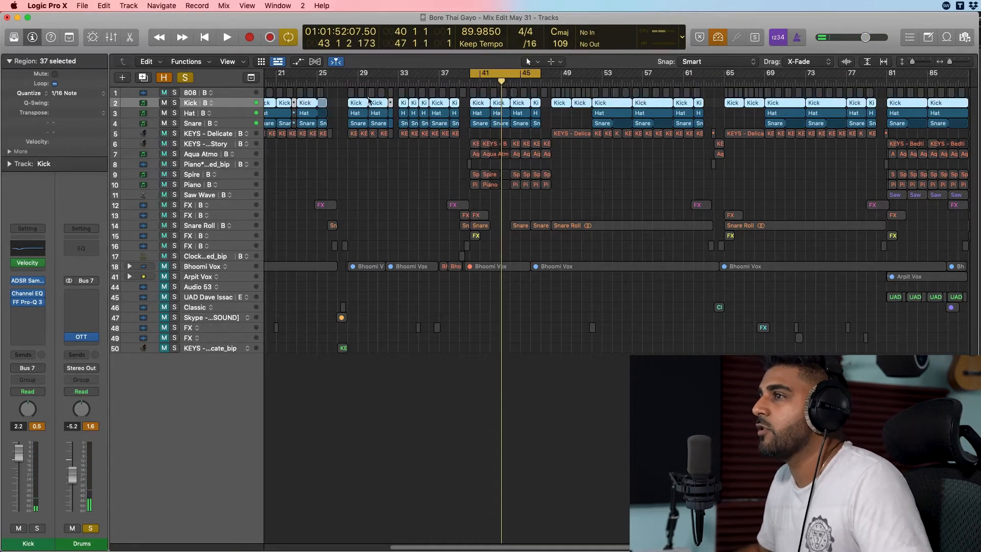
pyautogui.click(186, 79)
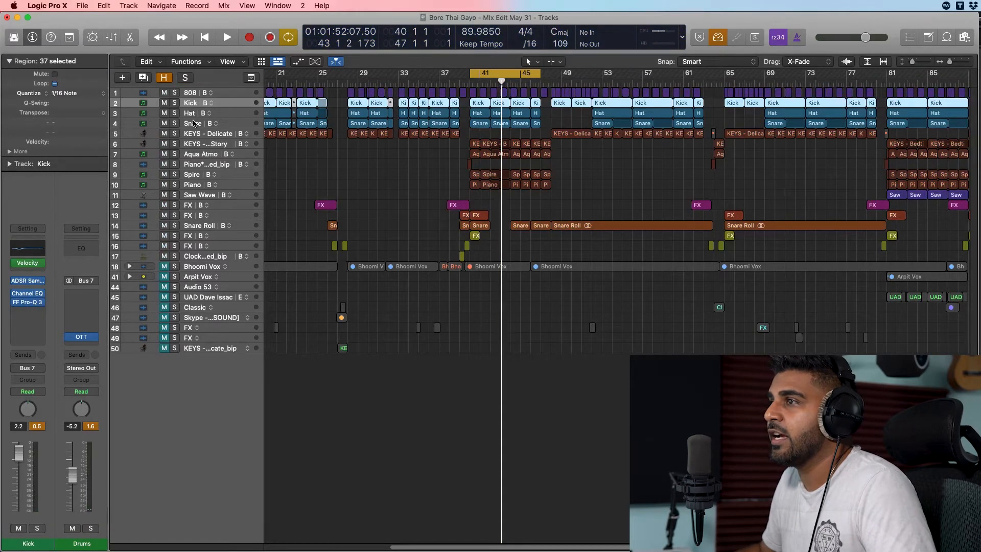
# Step: Select the Snare track and examine its Channel EQ curve
pyautogui.click(193, 123)
pyautogui.click(28, 295)
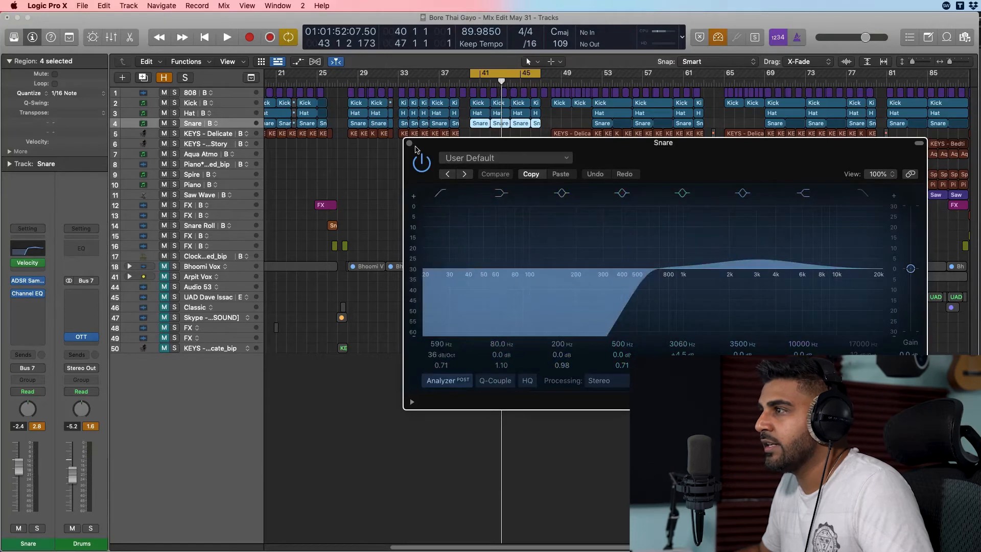
pyautogui.click(409, 144)
# Step: Select the tracks from KEYS - Bedtime Story to Piano and show their channel strips with inserts in the mixer
pyautogui.click(200, 134)
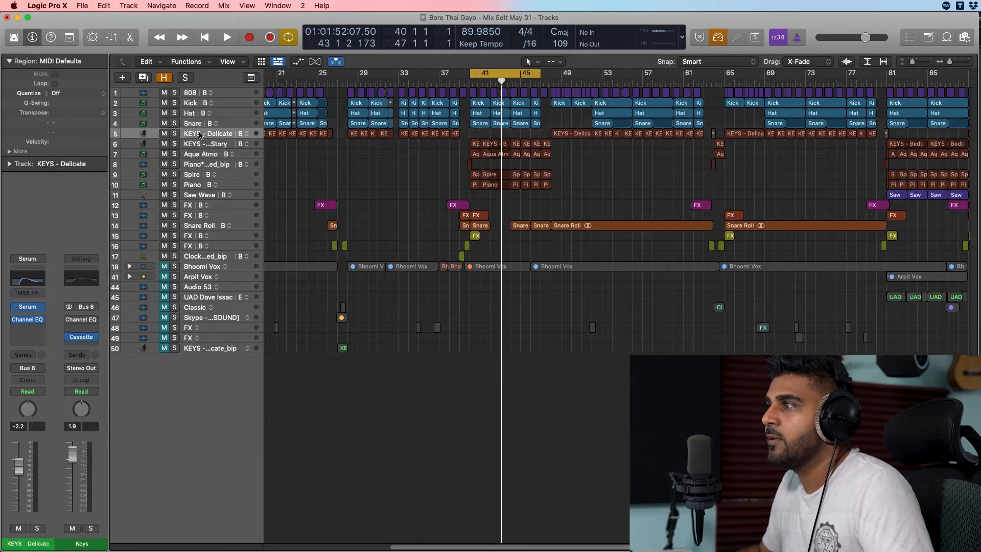
pyautogui.click(203, 146)
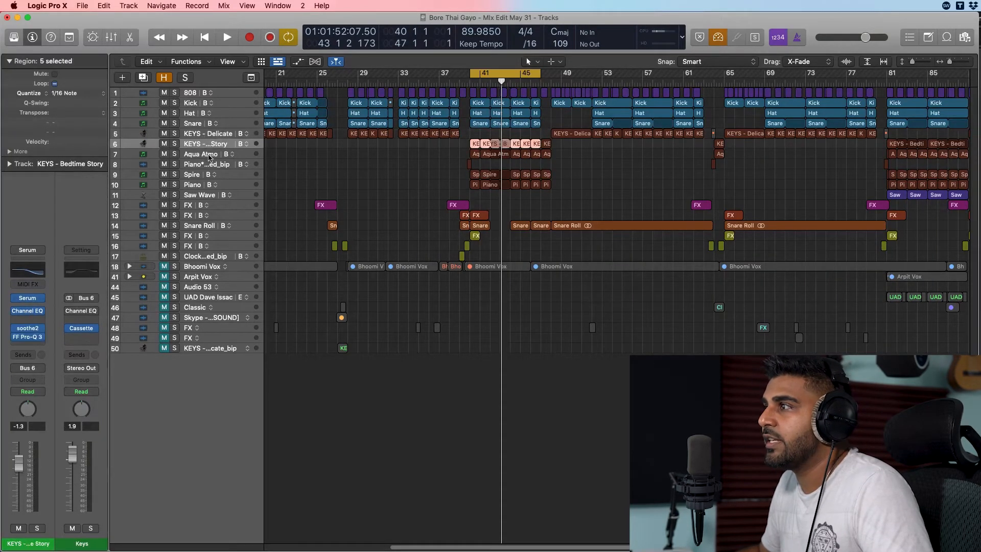
pyautogui.keyDown('shift'); pyautogui.click(207, 154); pyautogui.keyUp('shift')
pyautogui.keyDown('shift'); pyautogui.click(203, 185); pyautogui.keyUp('shift')
pyautogui.press('x')
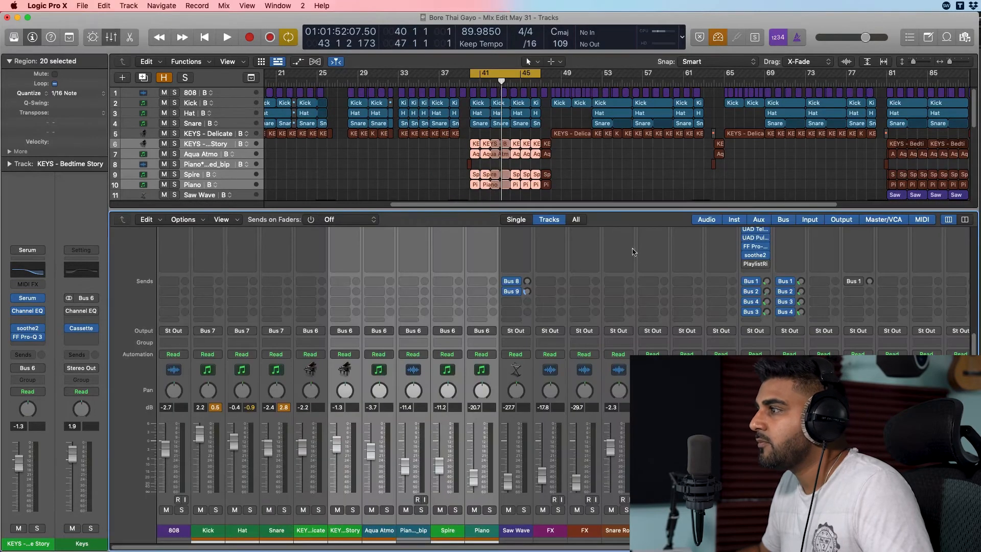
pyautogui.scroll(5, 617, 385)
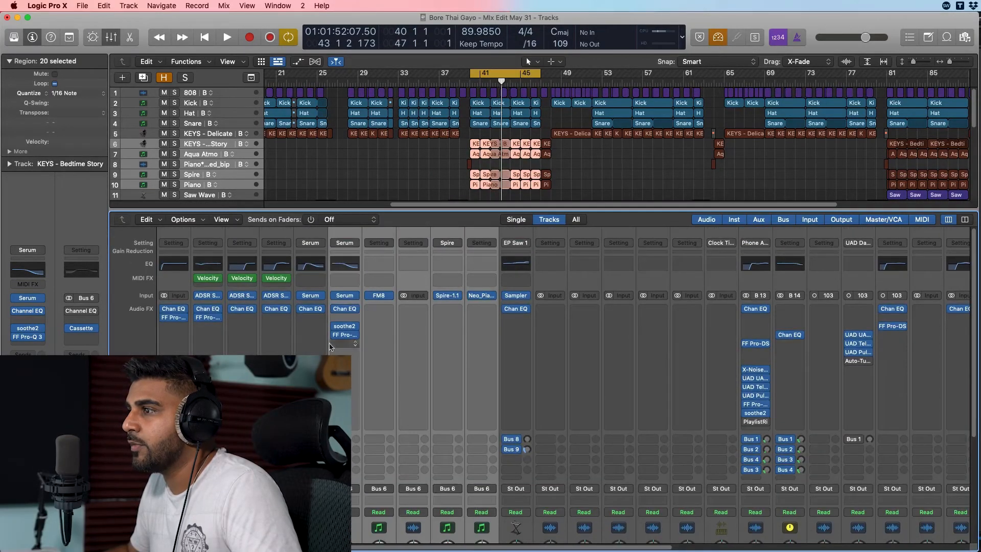
# Step: Open the Channel EQ of KEYS - Bedtime Story, move its window below the track list and solo the track
pyautogui.click(341, 265)
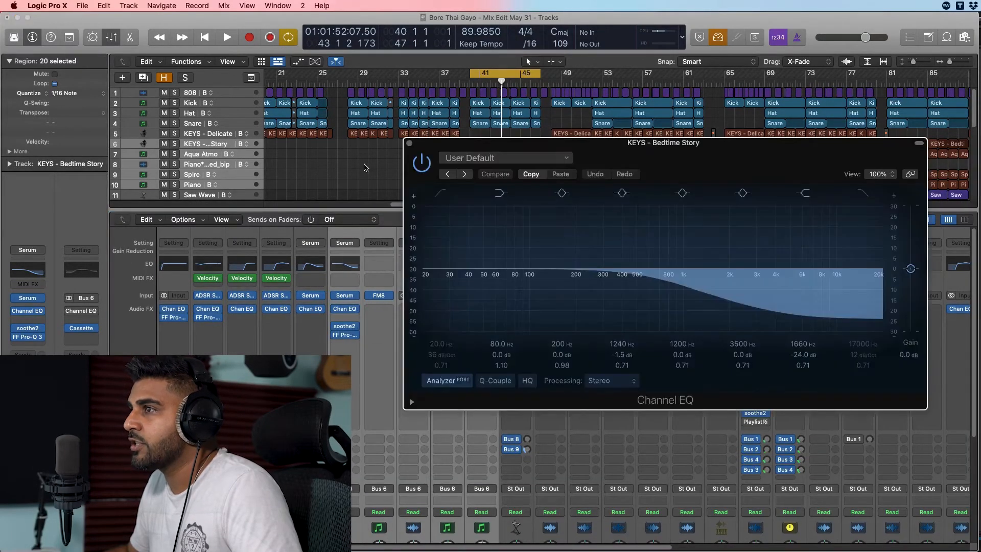
pyautogui.click(365, 168)
pyautogui.moveTo(467, 144); pyautogui.dragTo(462, 214)
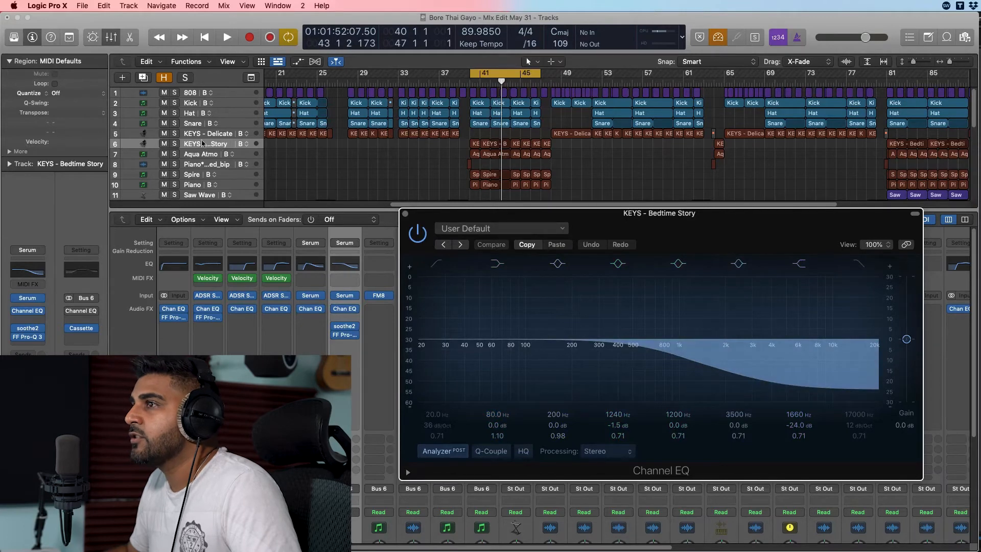
pyautogui.click(175, 144)
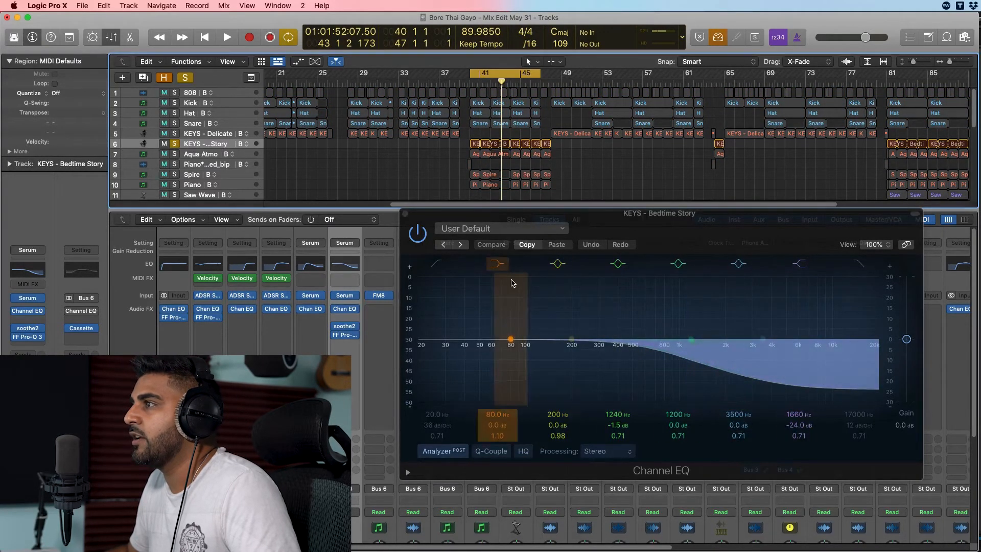
# Step: Play the soloed KEYS - Bedtime Story track with its Channel EQ bypassed and re-enabled
pyautogui.press('space')
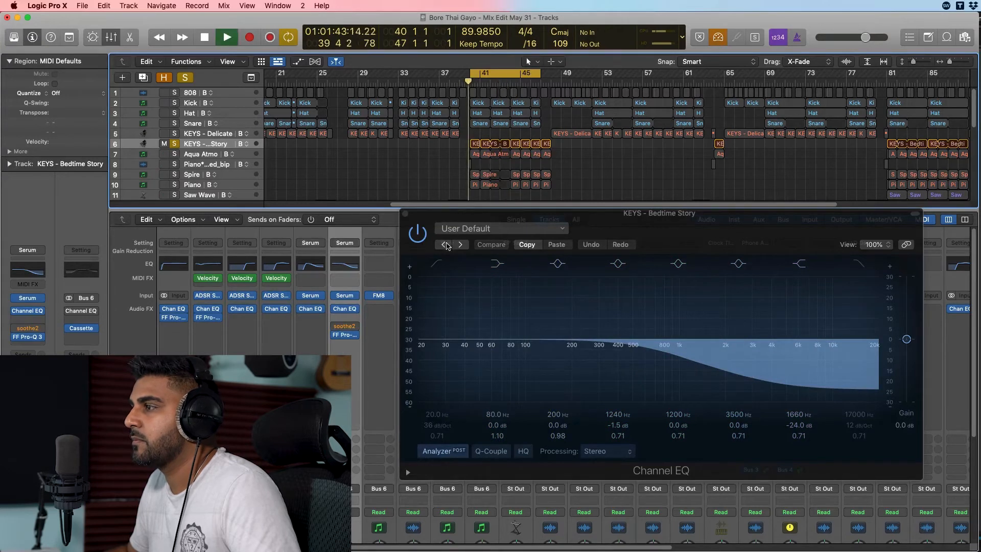
pyautogui.click(419, 235)
pyautogui.click(419, 236)
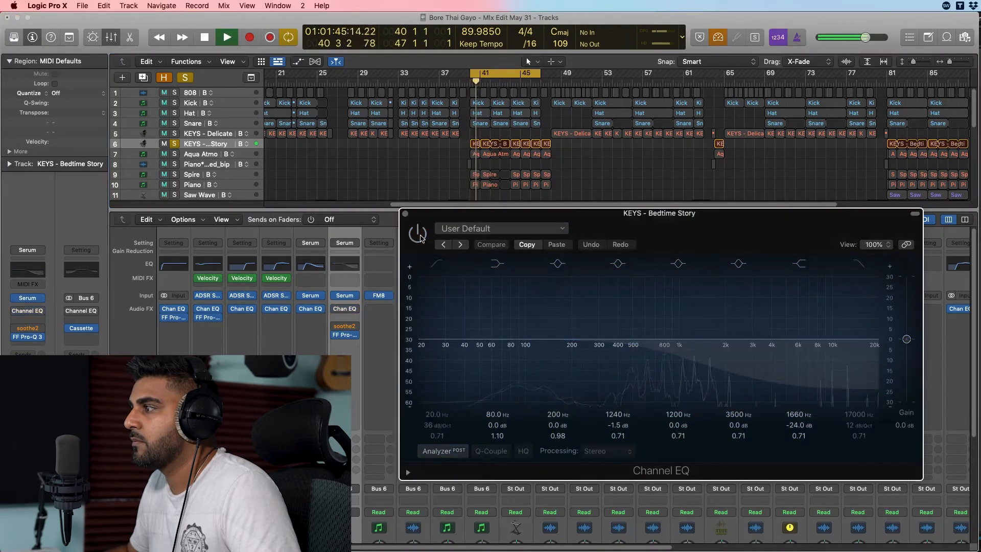
pyautogui.click(419, 235)
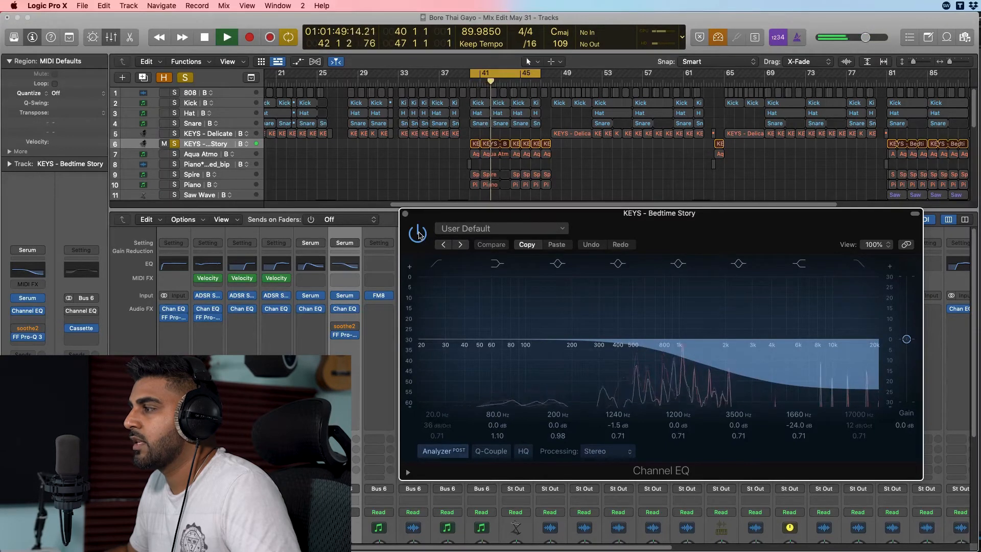
pyautogui.press('space')
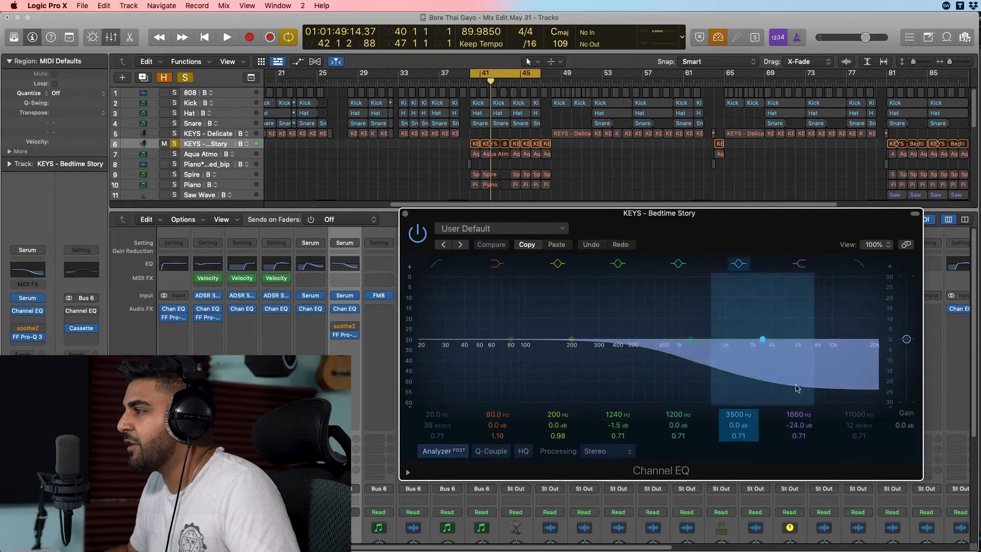
# Step: Close the Channel EQ and the mixer, and unsolo the KEYS - Bedtime Story track
pyautogui.click(406, 213)
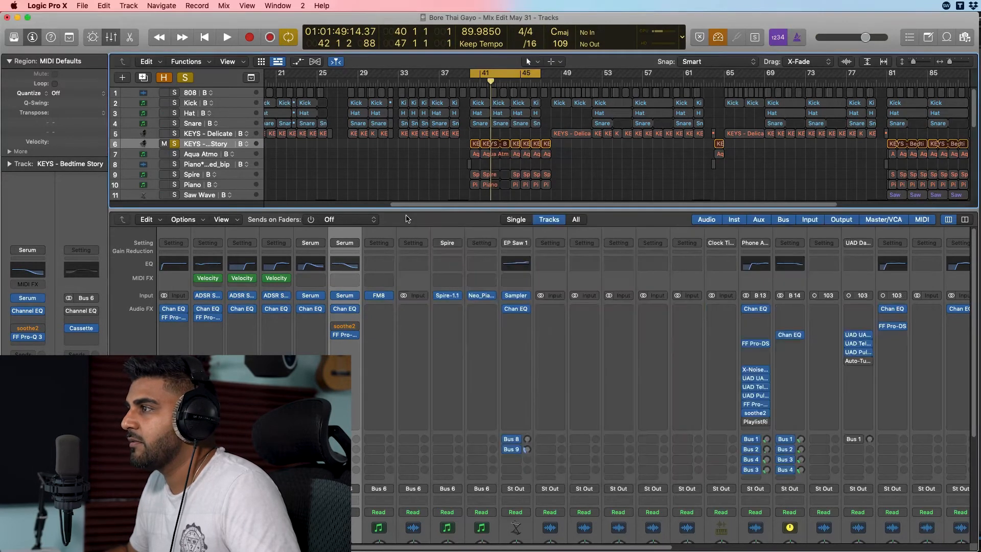
pyautogui.press('x')
pyautogui.click(175, 144)
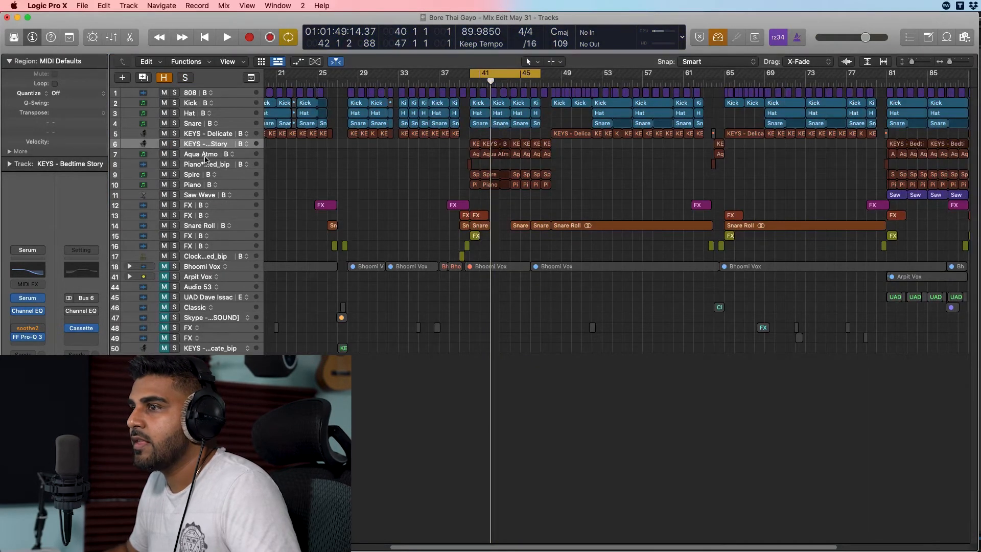
# Step: Select the Aqua Atmo track and increase the vertical track zoom until the volume sliders show in the track headers
pyautogui.click(202, 154)
pyautogui.click(205, 160)
pyautogui.click(204, 154)
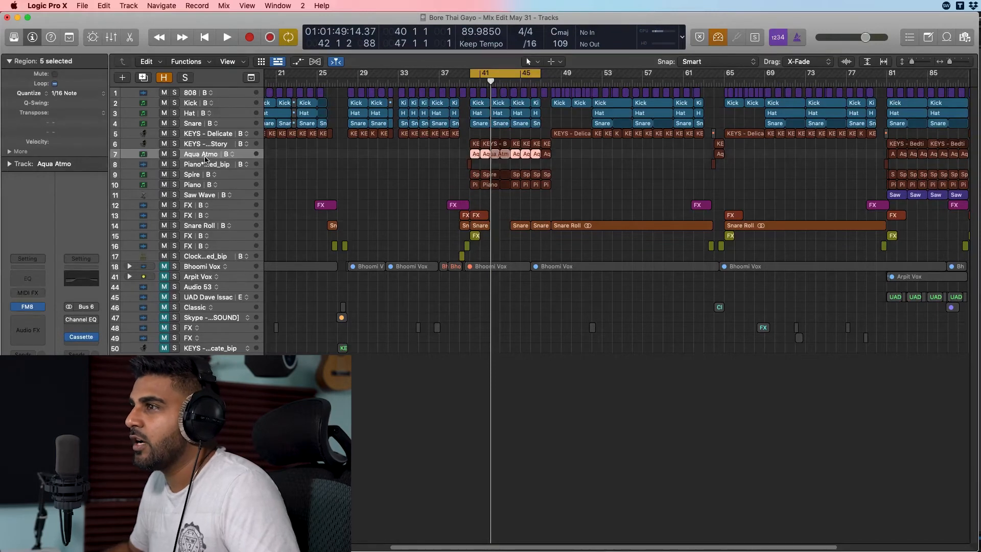
pyautogui.moveTo(913, 62); pyautogui.dragTo(917, 62)
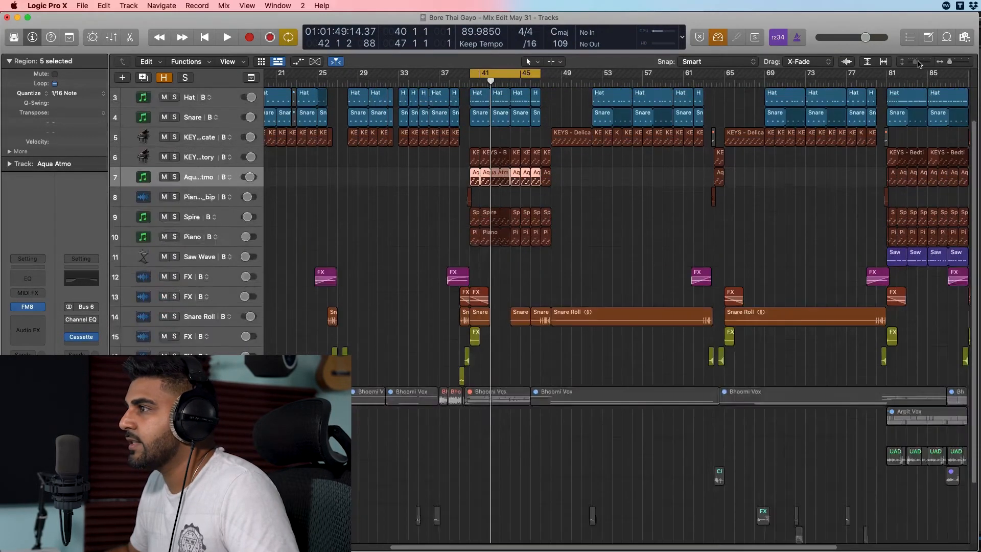
pyautogui.moveTo(69, 338)
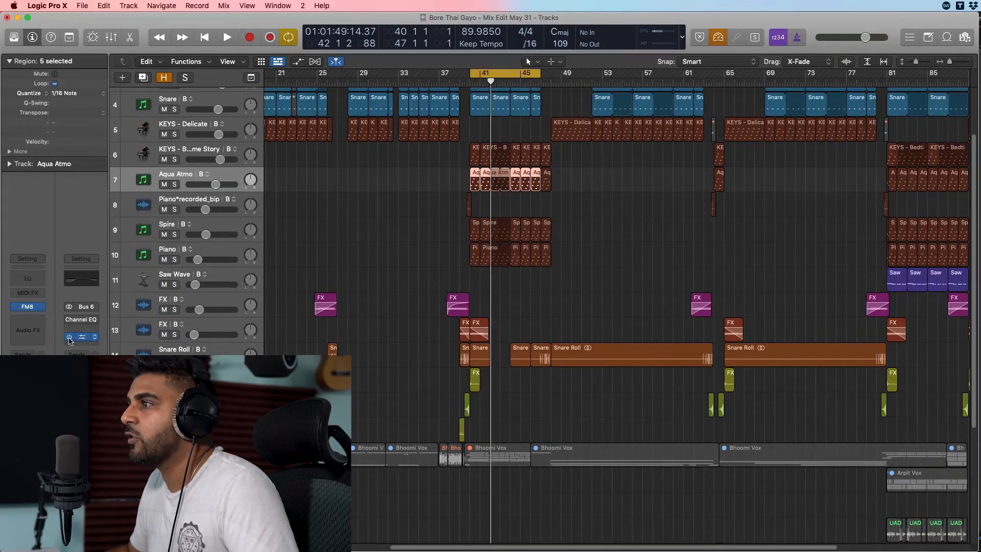
# Step: Select the regions on tracks 6 to 10 around bars 40 to 47, solo the Keys bus and view its Cassette plug-in
pyautogui.press('s')
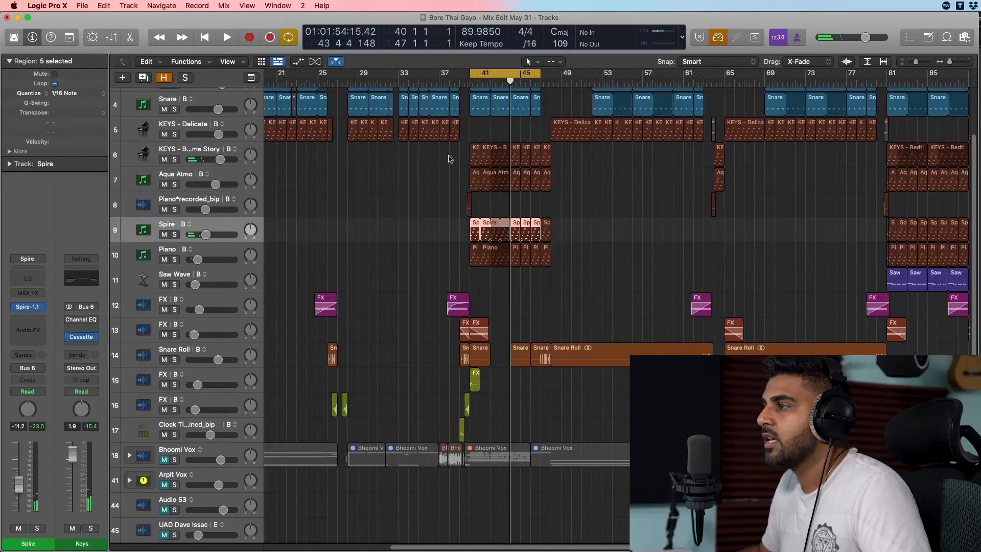
pyautogui.moveTo(448, 155); pyautogui.dragTo(588, 257)
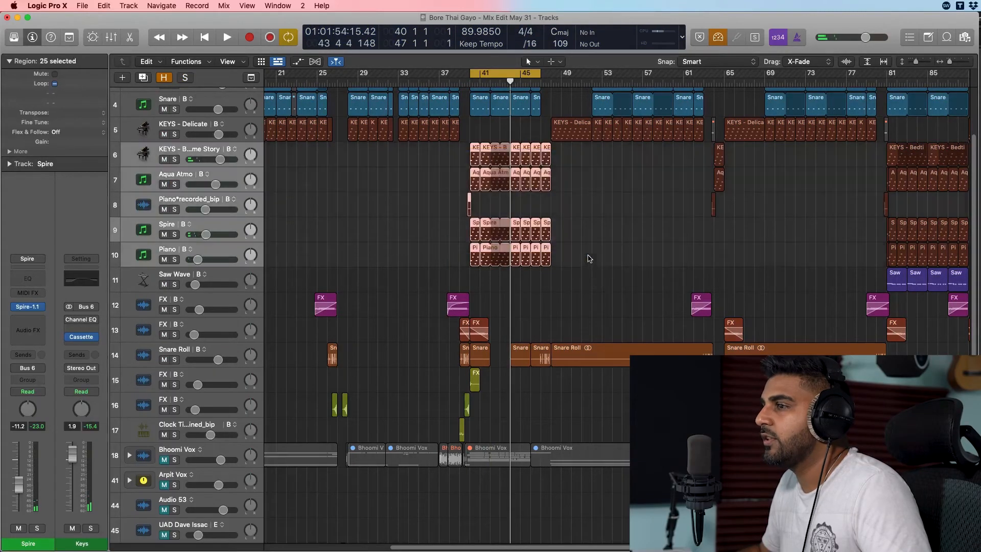
pyautogui.click(91, 529)
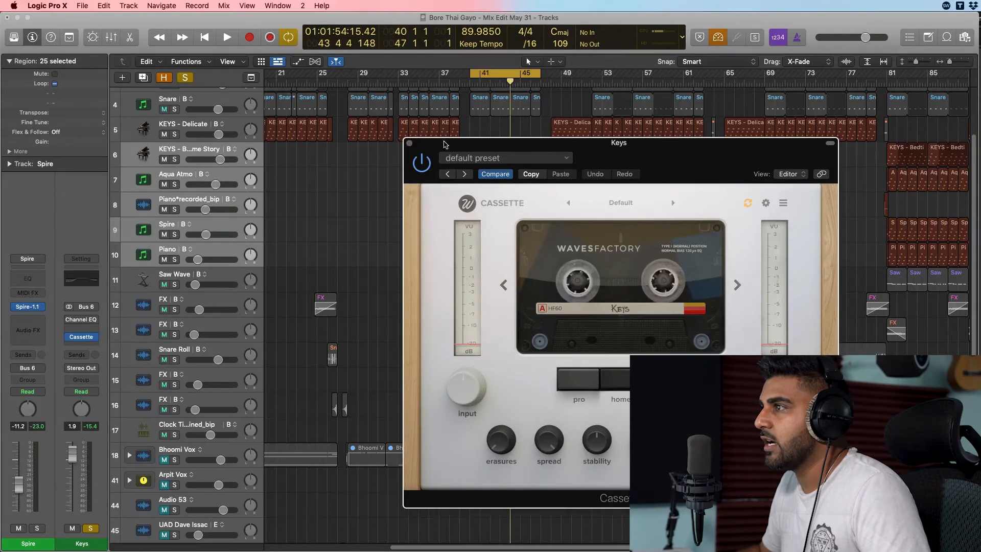
pyautogui.moveTo(444, 144); pyautogui.dragTo(445, 234)
pyautogui.click(423, 234)
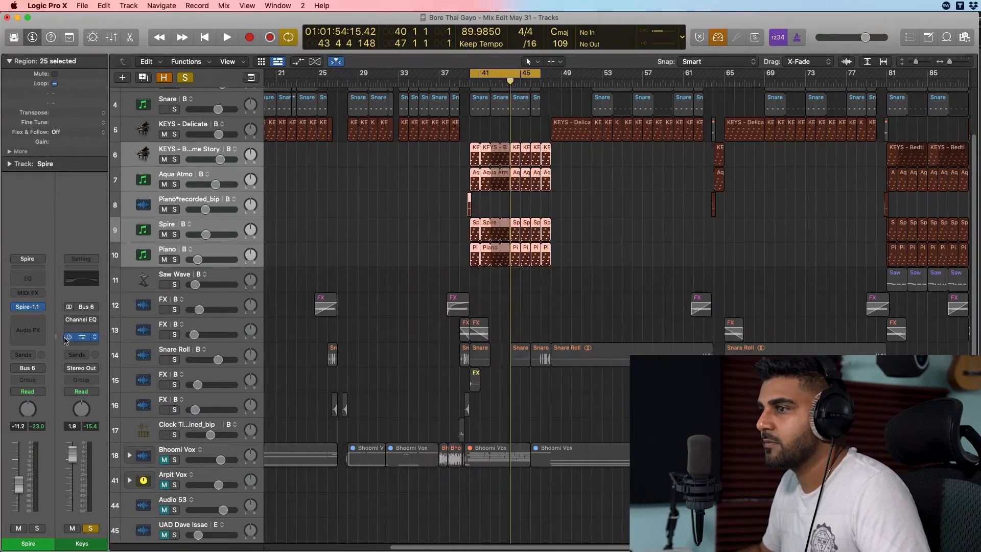
# Step: Play the soloed Keys bus with Cassette bypassed and re-enabled, and clear the solo
pyautogui.press('space')
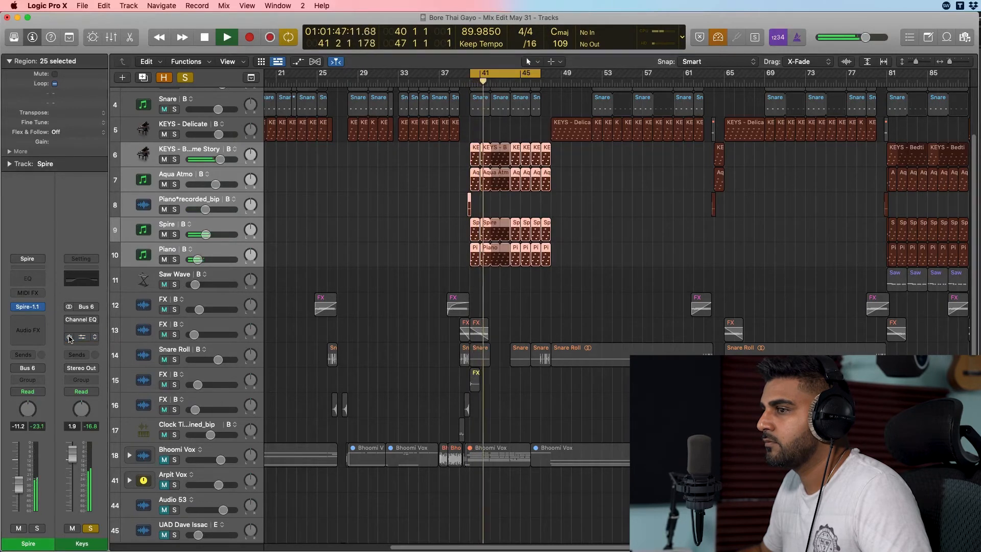
pyautogui.click(70, 337)
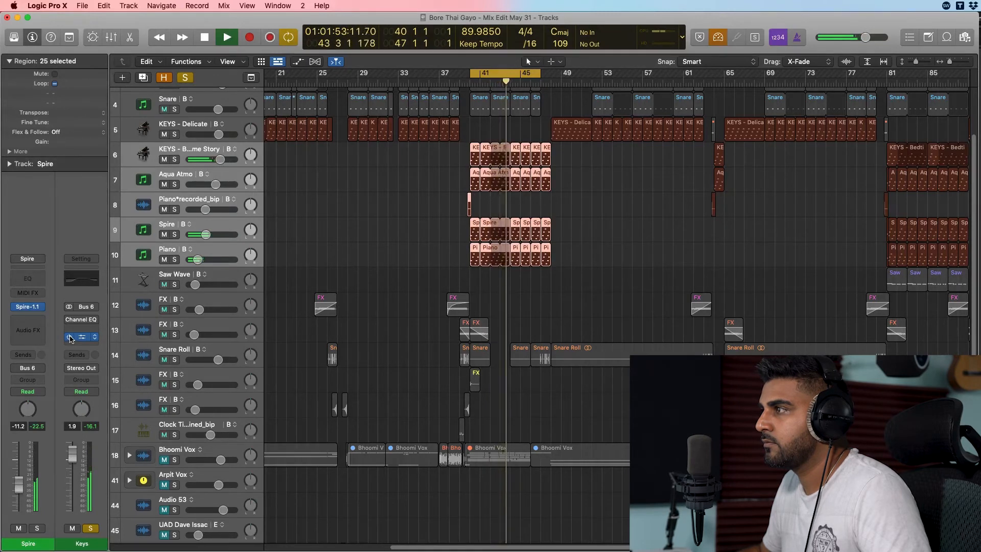
pyautogui.press('space')
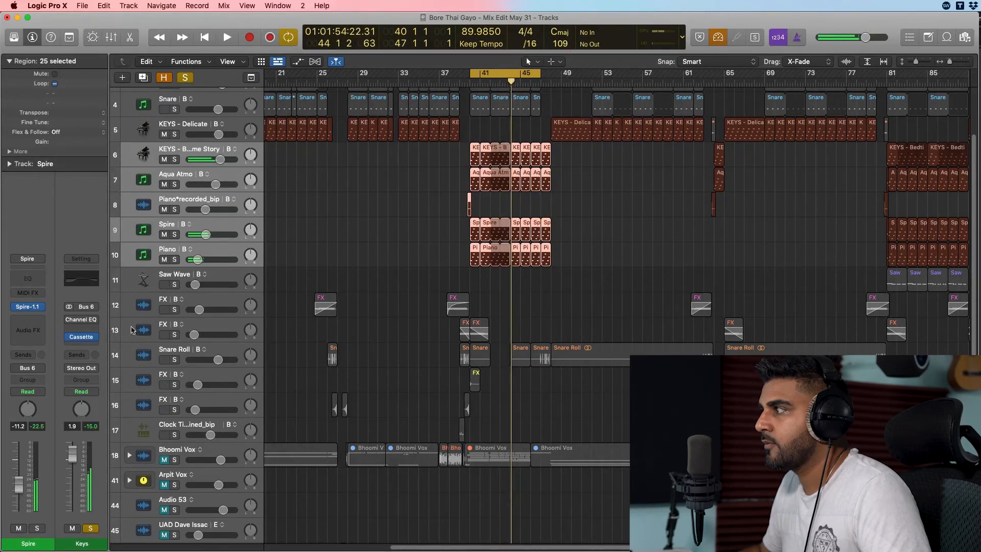
pyautogui.hscroll(5, 736, 238)
pyautogui.click(190, 78)
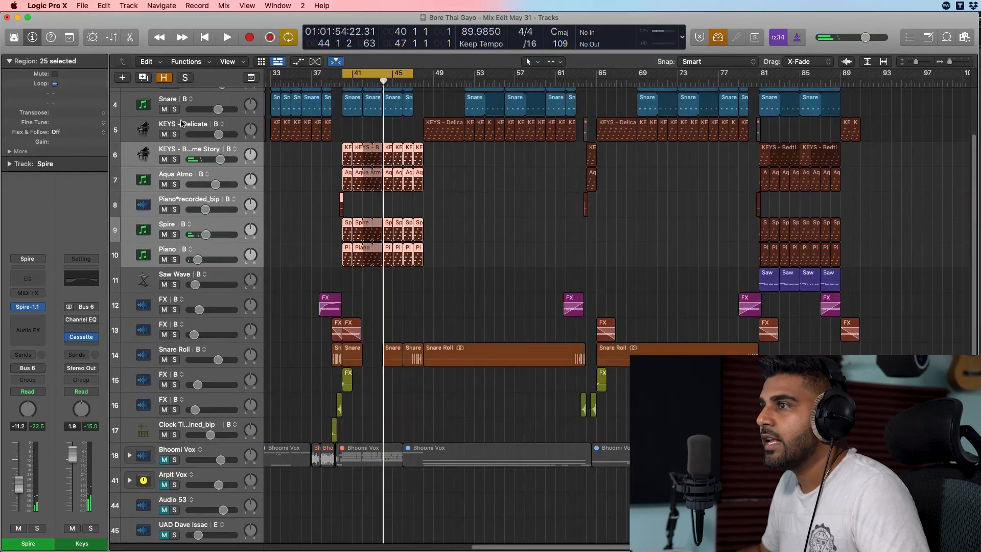
# Step: Select the KEYS - Bedtime Story, Aqua Atmo, recorded piano, Spire and Piano tracks one after another to view their channel strips
pyautogui.click(143, 153)
pyautogui.click(143, 178)
pyautogui.click(143, 205)
pyautogui.click(142, 230)
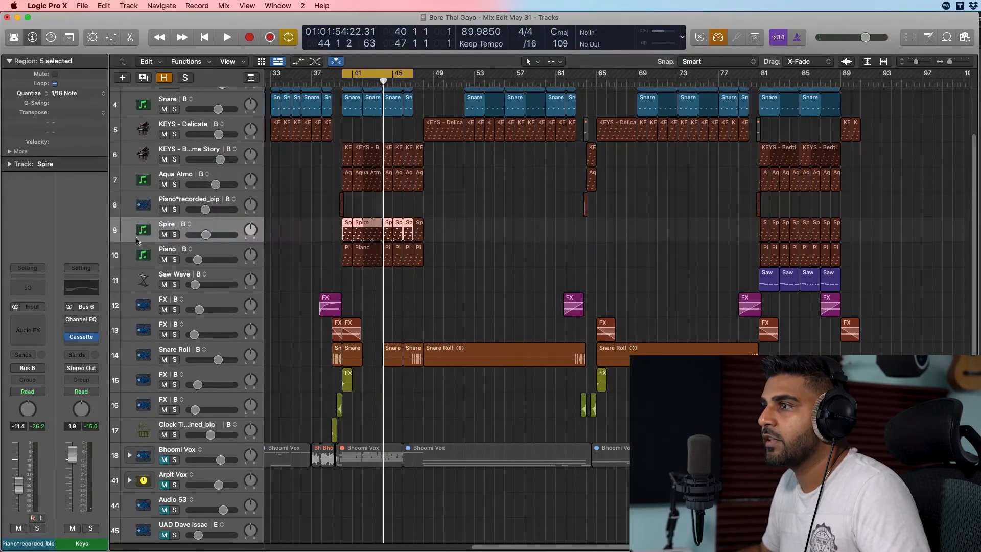
pyautogui.click(137, 257)
pyautogui.hscroll(-6, 511, 273)
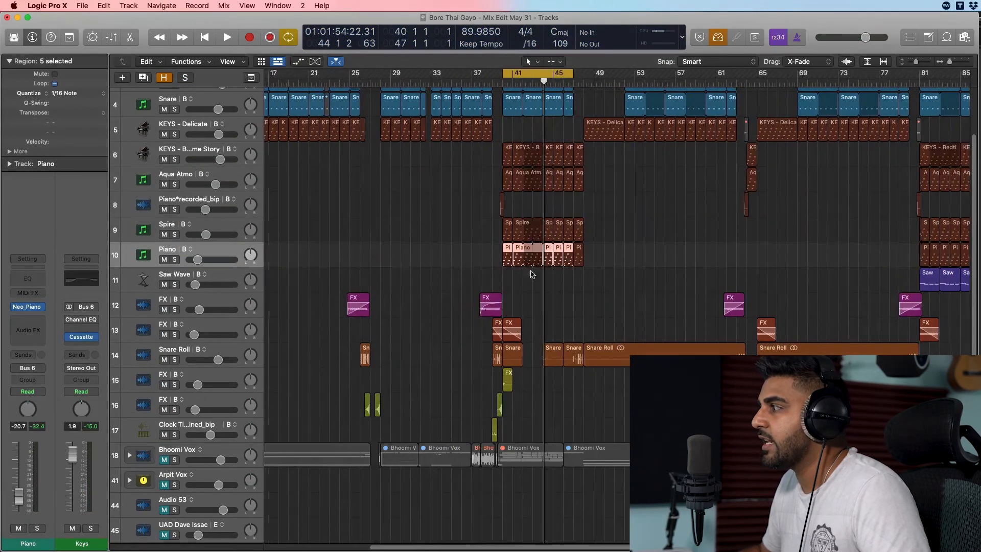
# Step: Select the Saw Wave track, set the cycle range to bars 81 to 89 and play that section
pyautogui.hscroll(5, 532, 274)
pyautogui.click(134, 282)
pyautogui.hscroll(4, 703, 232)
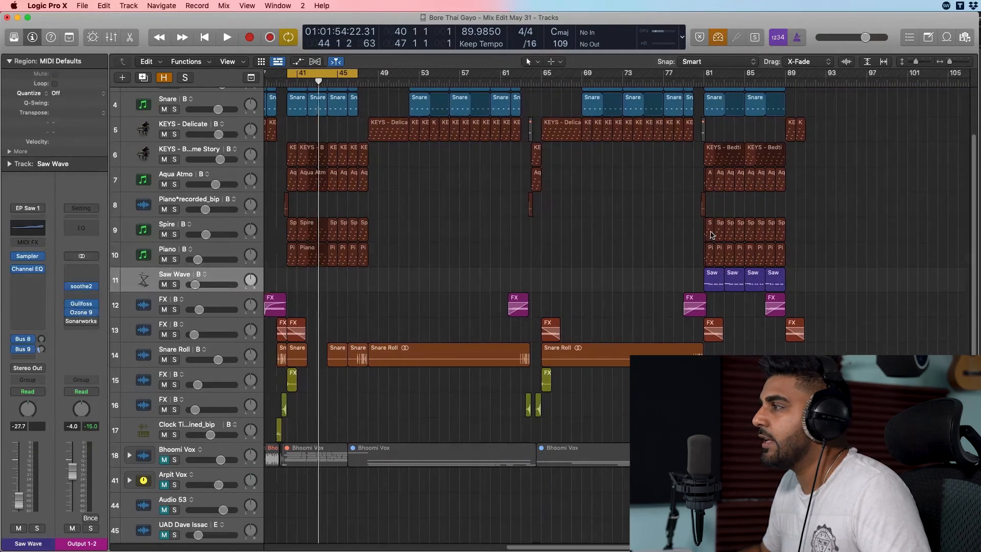
pyautogui.moveTo(687, 75); pyautogui.dragTo(762, 75)
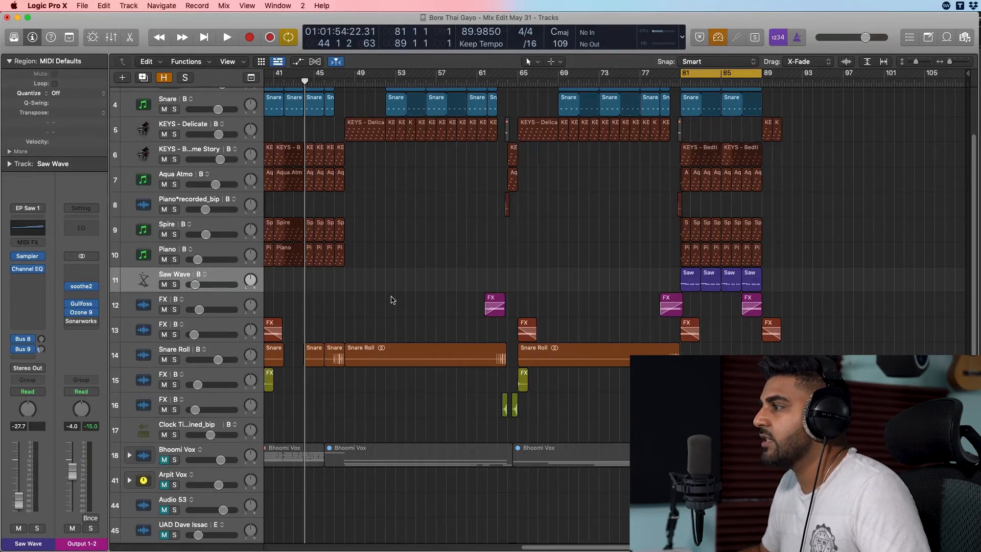
pyautogui.press('space')
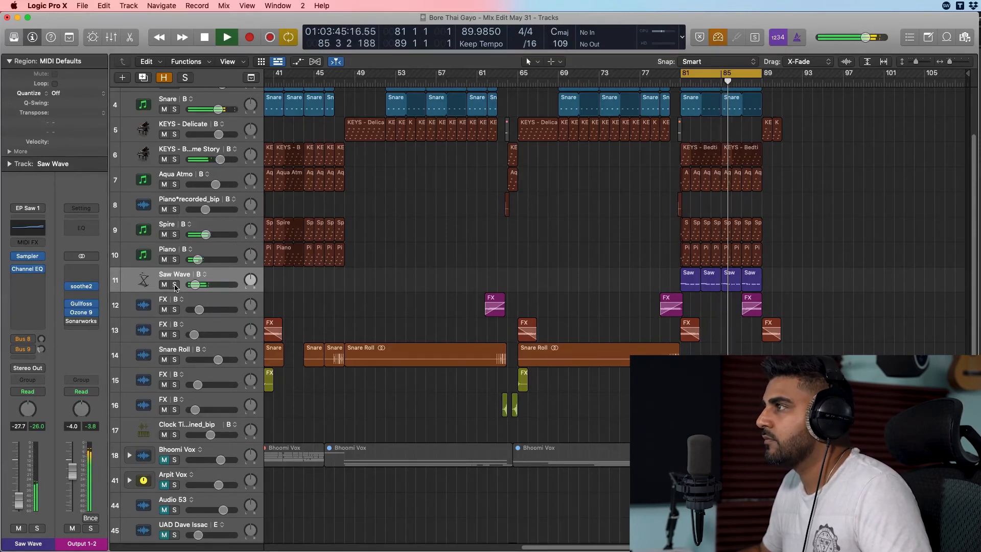
pyautogui.press('space')
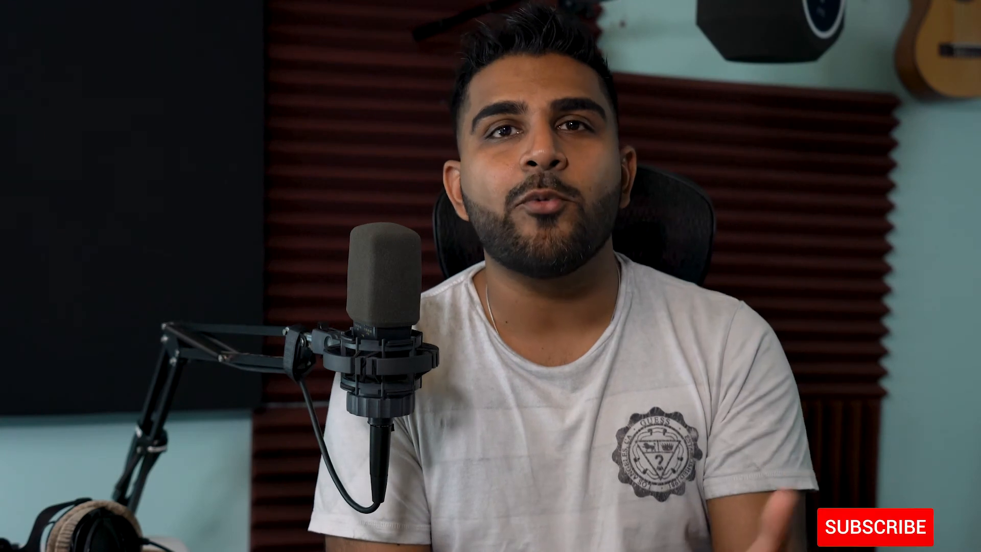